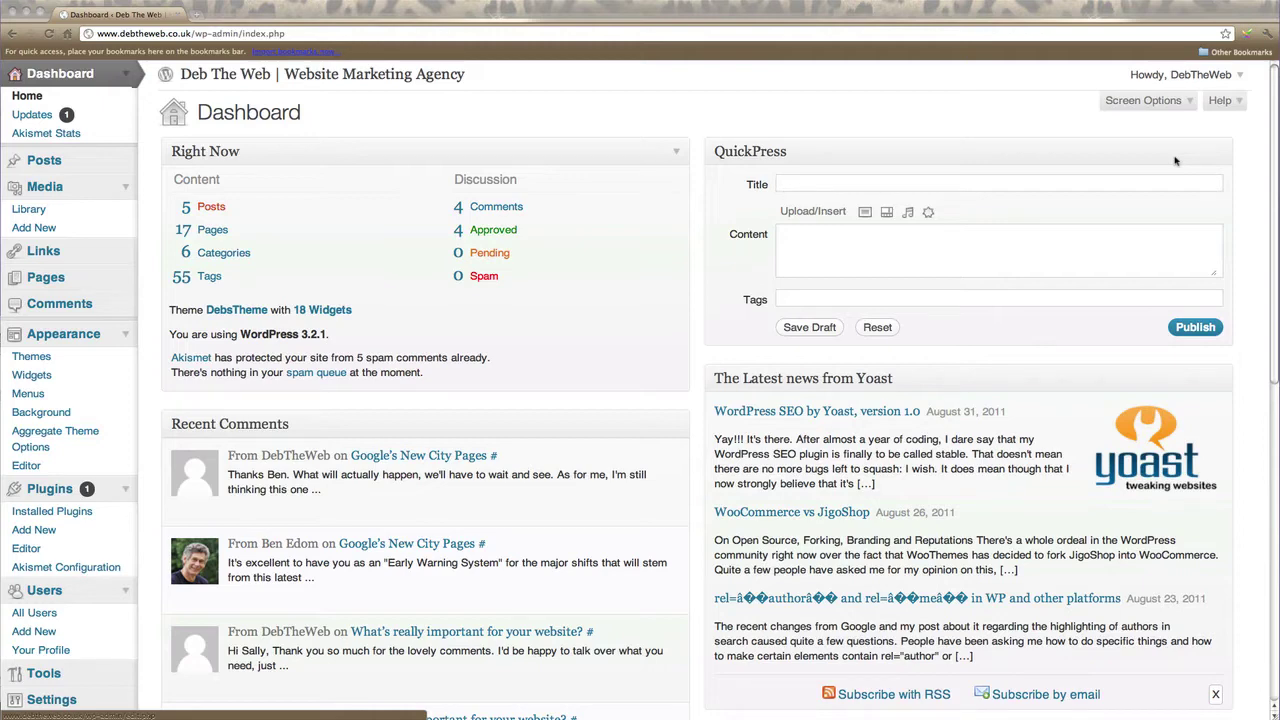
Step: Scroll down through the Dashboard home page and back up
scroll(997, 189, "down", 1)
scroll(997, 189, "down", 2)
scroll(997, 189, "down", 1)
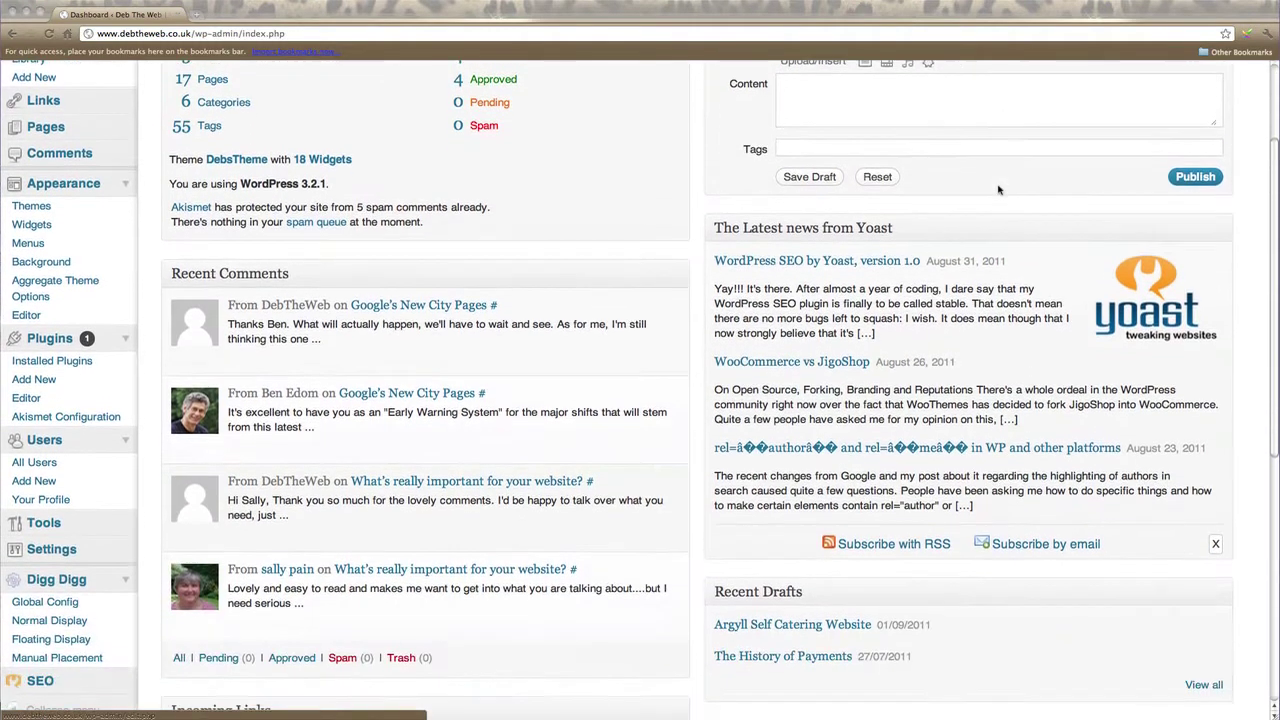
scroll(997, 189, "down", 1)
scroll(997, 189, "down", 2)
scroll(997, 189, "down", 2)
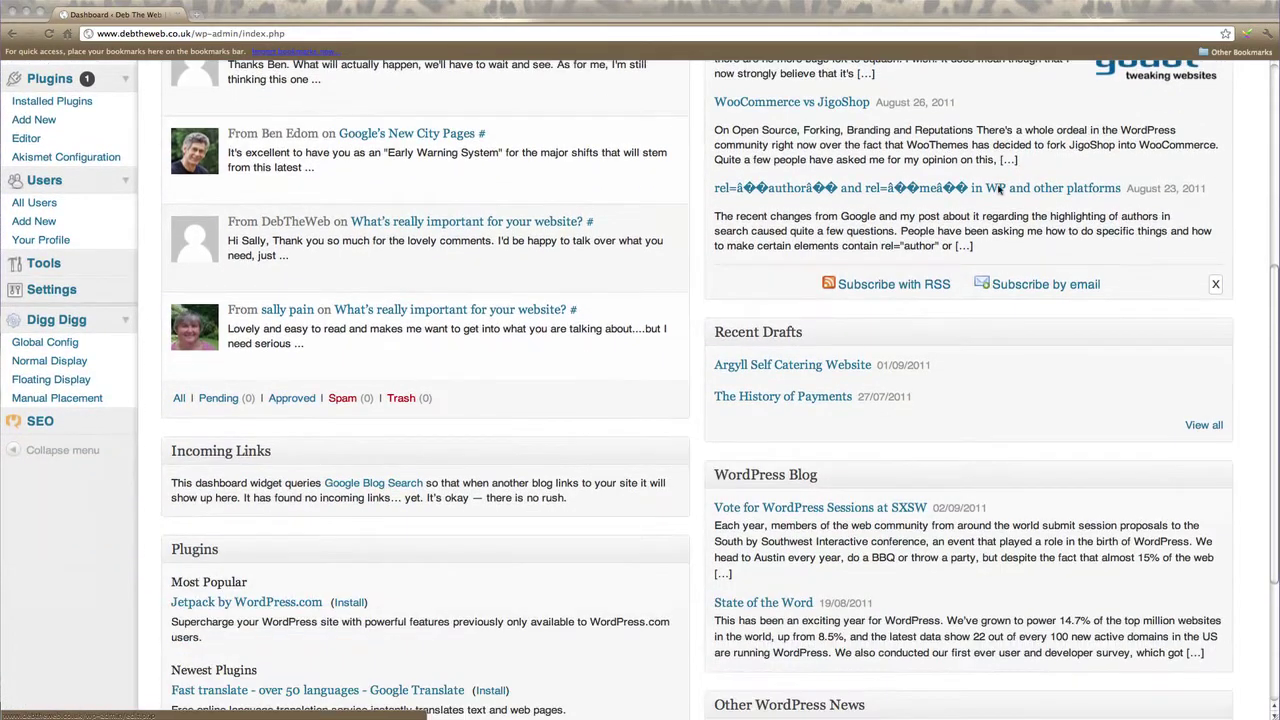
scroll(997, 189, "down", 4)
scroll(997, 189, "up", 3)
scroll(997, 189, "up", 5)
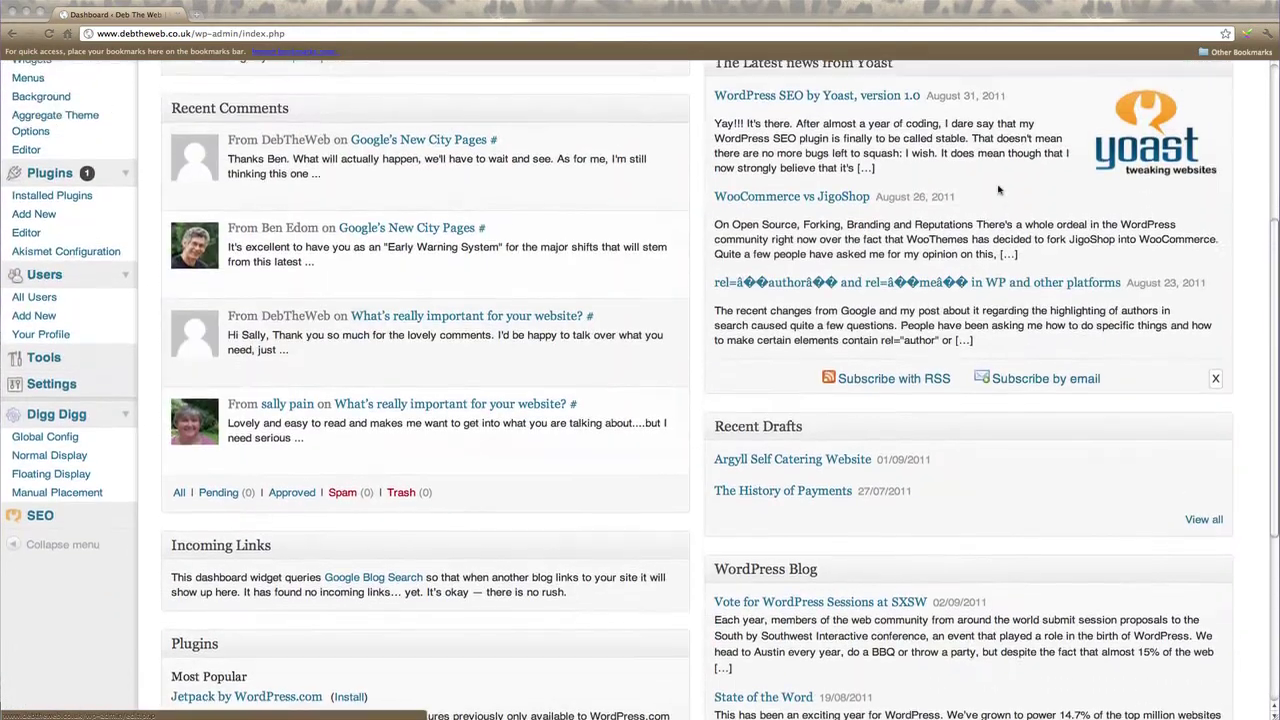
scroll(997, 189, "up", 2)
scroll(997, 189, "up", 2)
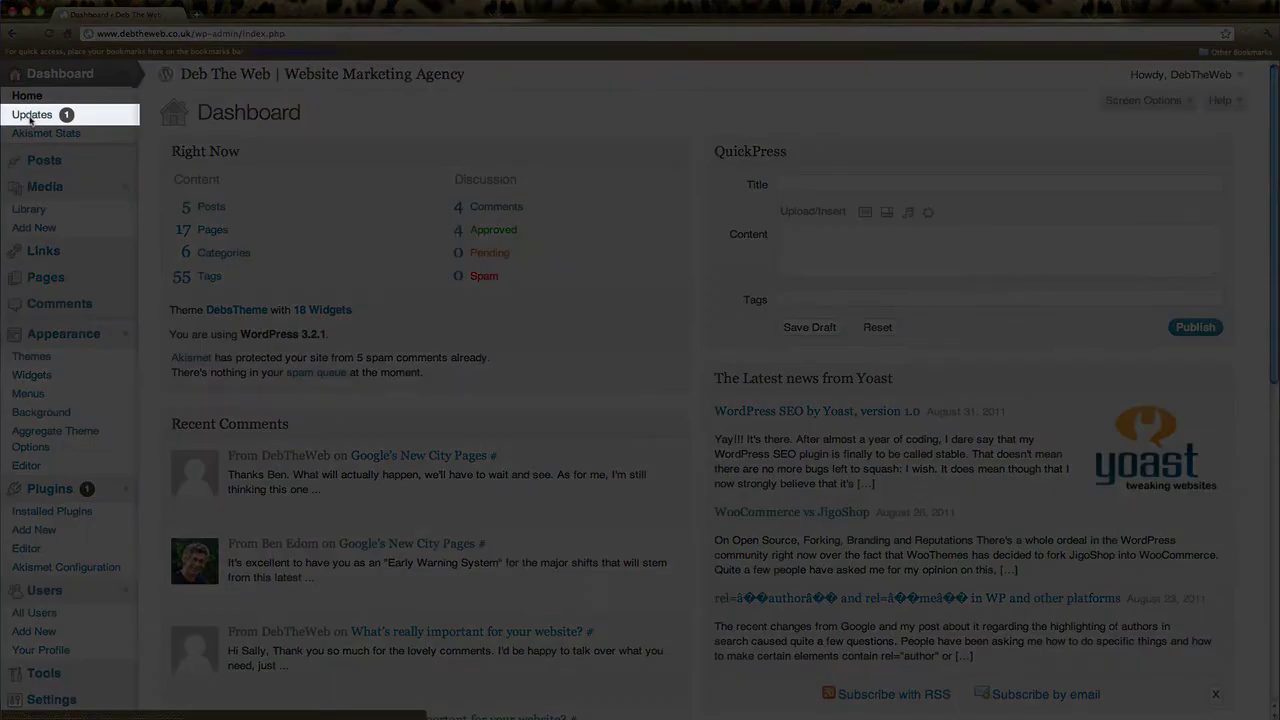
Step: Visit Updates, then review Akismet Stats: 5 spam, 4 ham, 100% accuracy
left_click(30, 115)
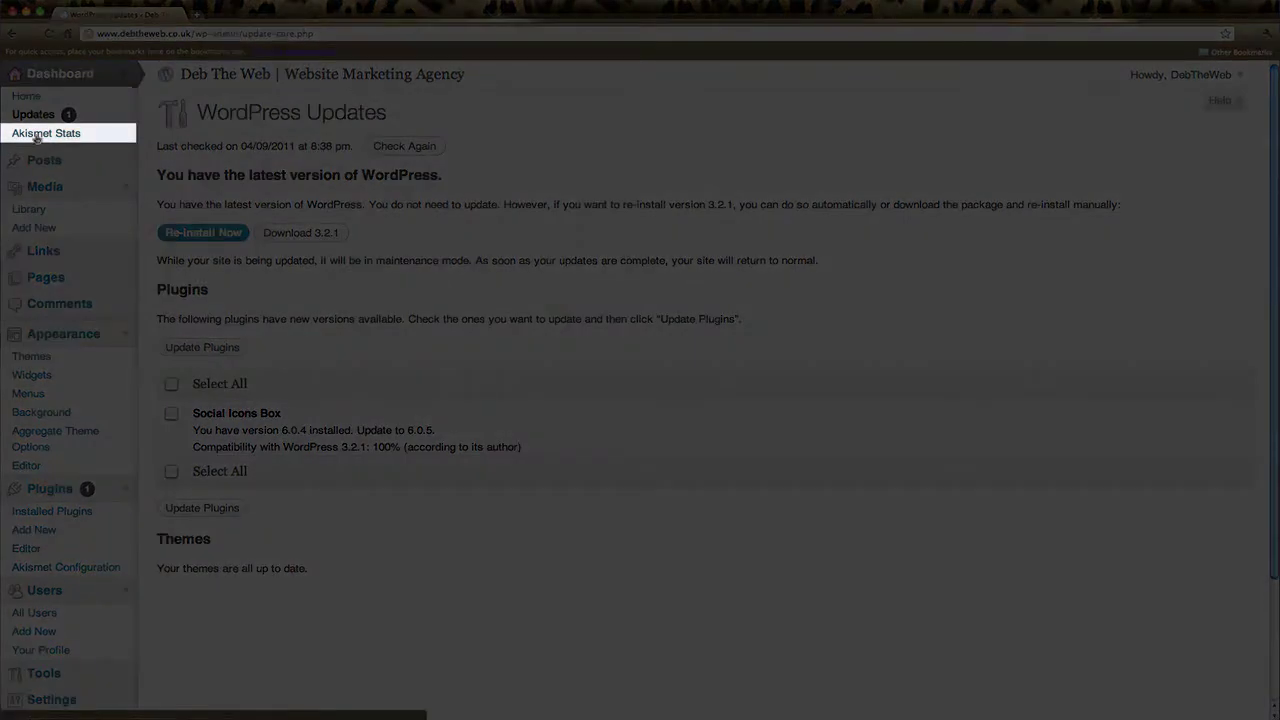
left_click(36, 138)
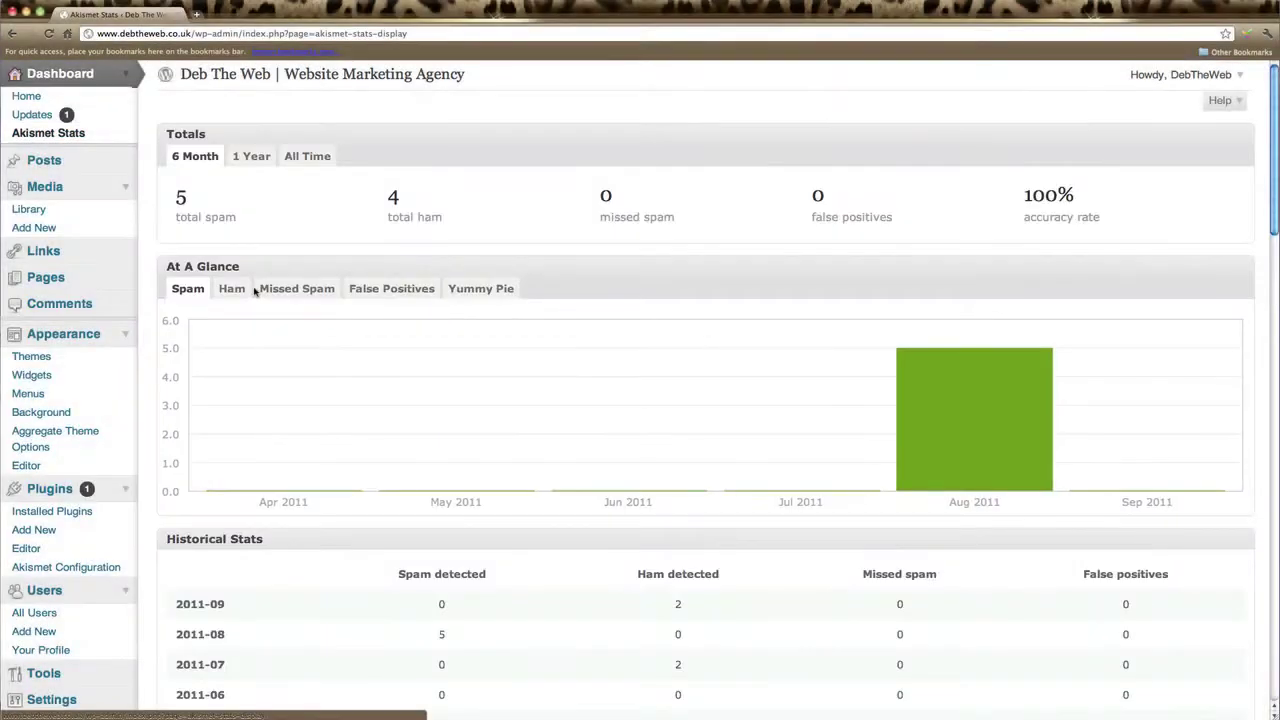
scroll(259, 290, "down", 5)
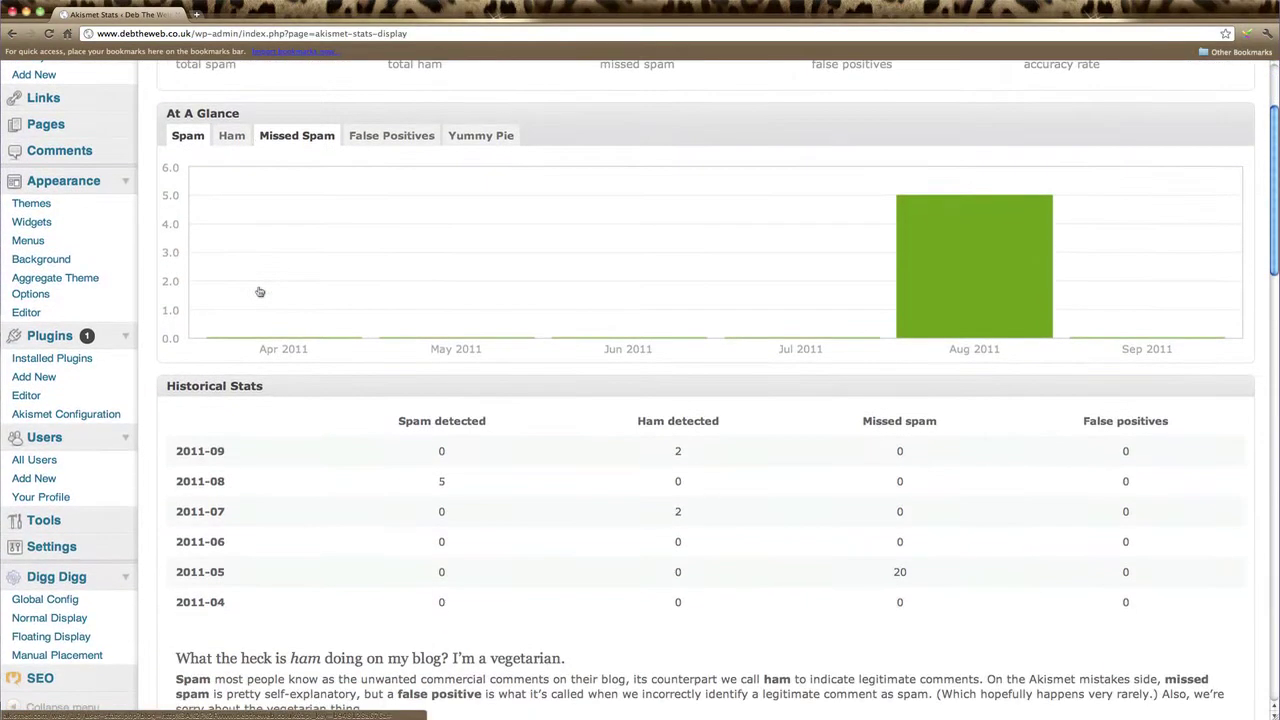
scroll(259, 291, "up", 3)
scroll(259, 291, "up", 3)
scroll(259, 291, "up", 1)
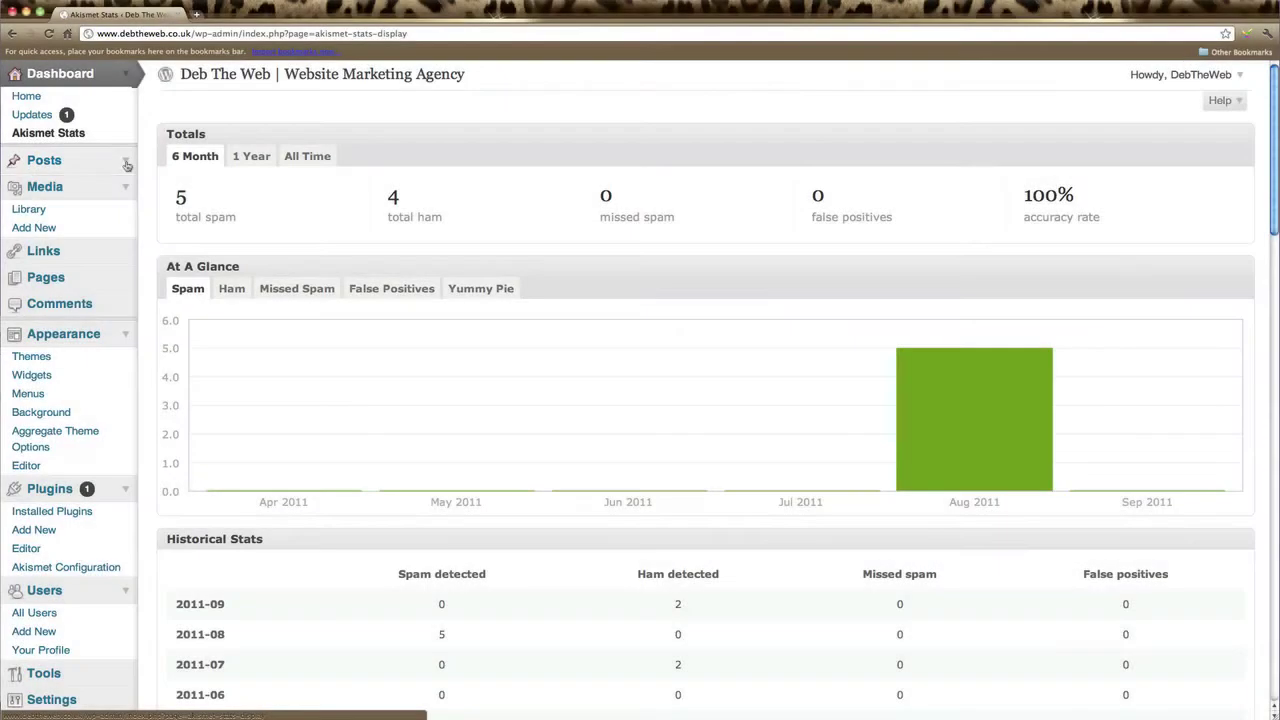
Step: Expand Posts, browse the All Posts list, then start a blank new post
left_click(127, 165)
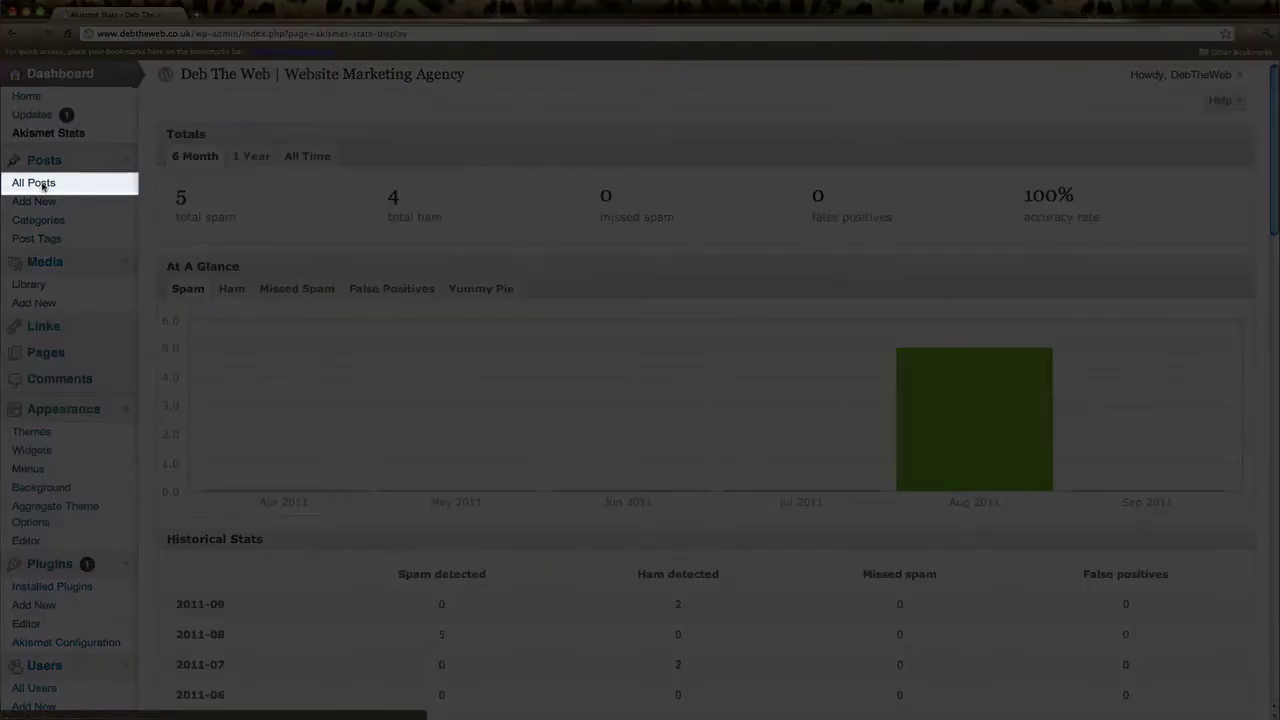
left_click(42, 184)
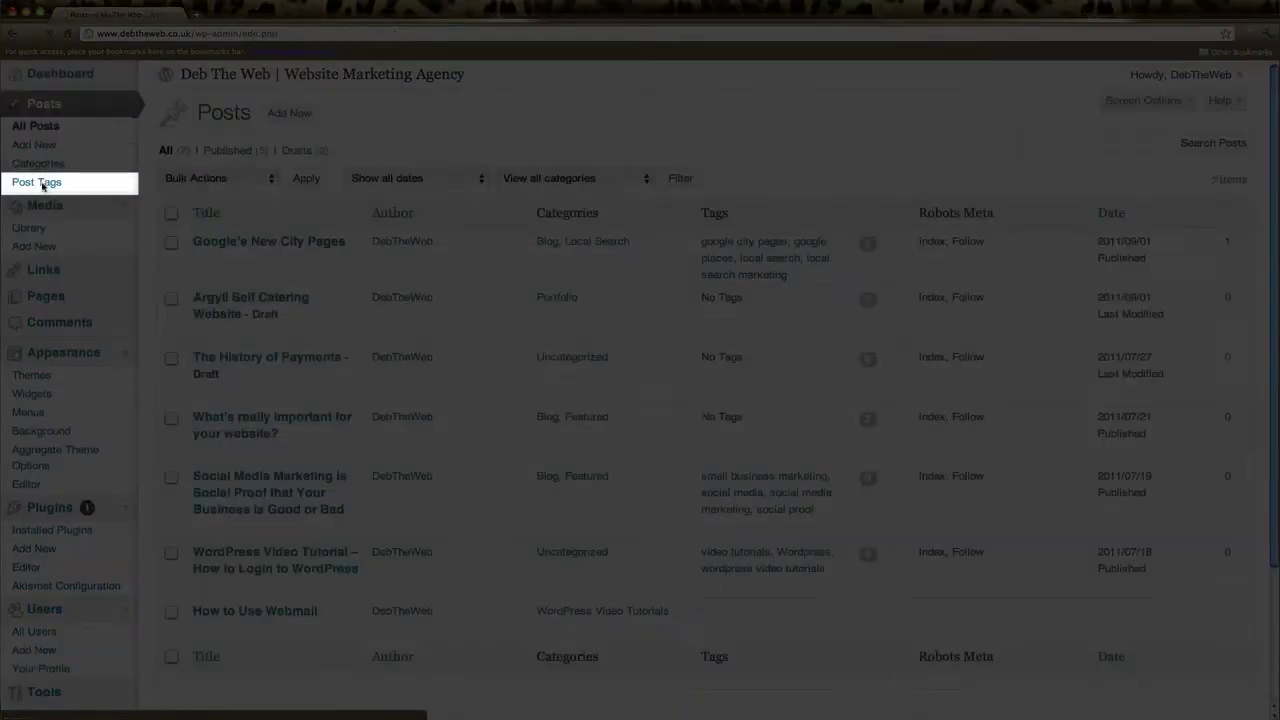
scroll(371, 376, "down", 1)
scroll(371, 376, "down", 4)
scroll(371, 376, "up", 5)
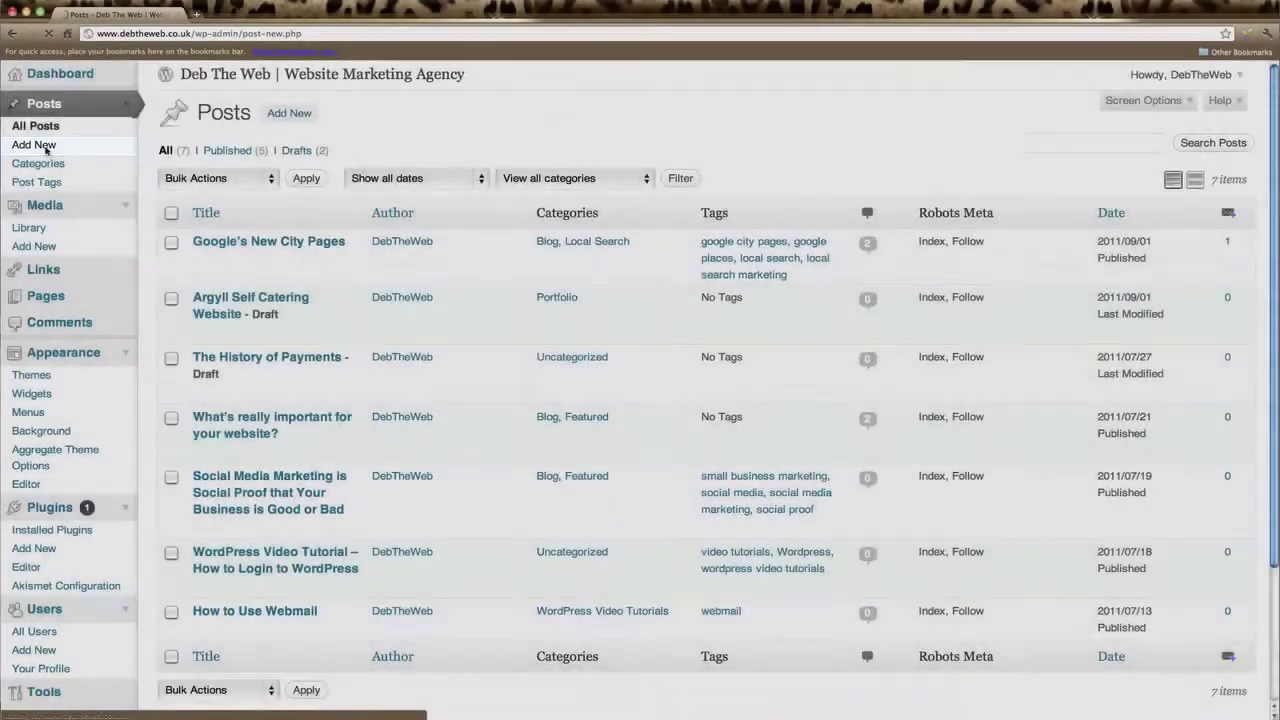
left_click(44, 148)
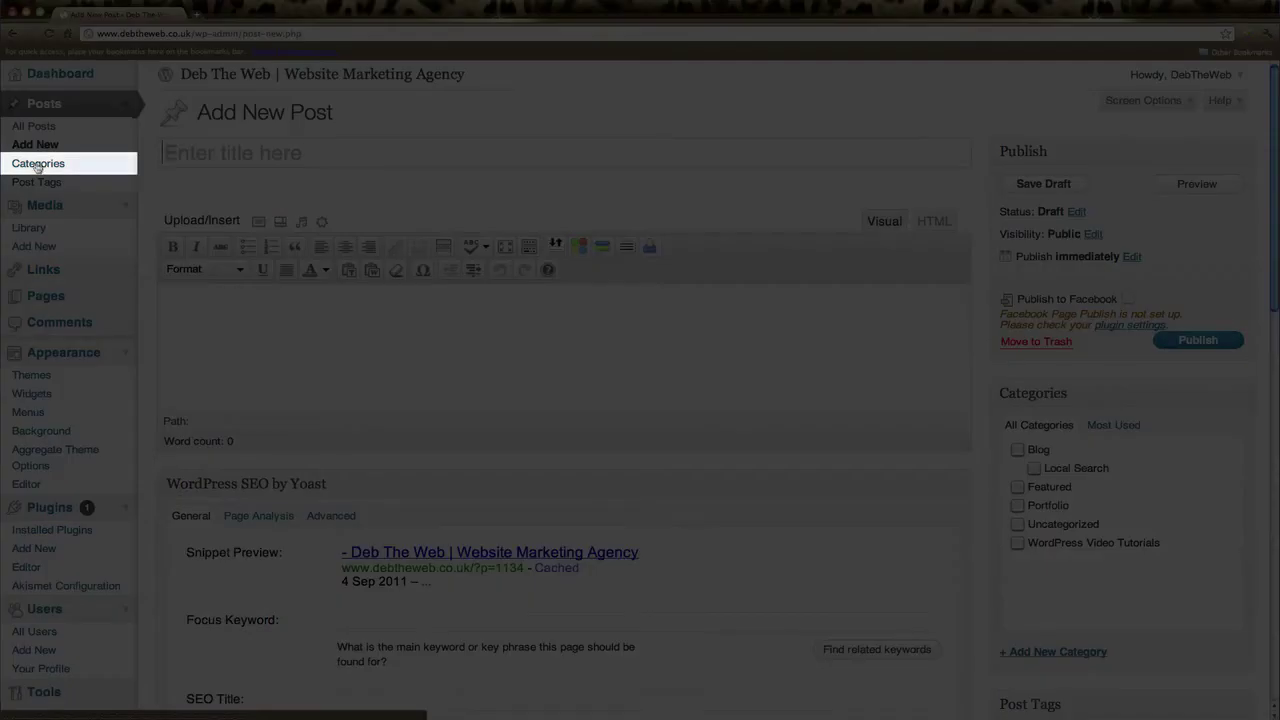
Step: Visit Post Categories, then the Post Tags page listing 55 tags
left_click(38, 166)
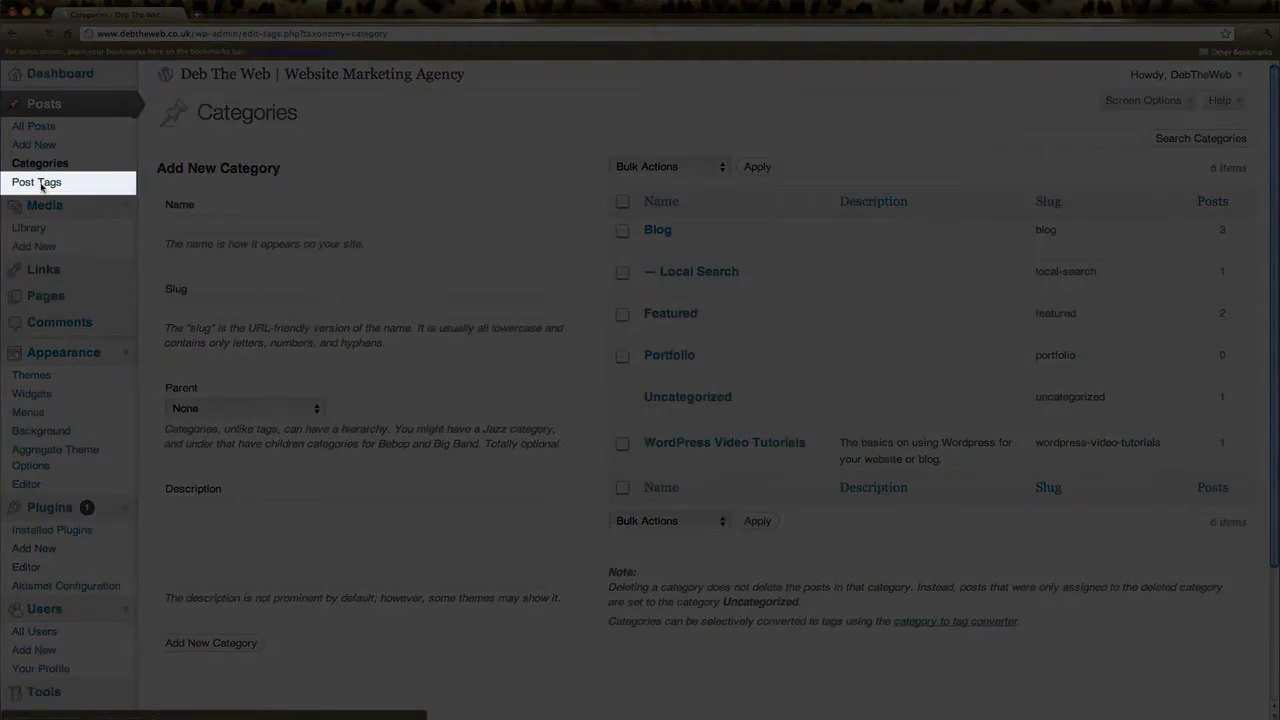
left_click(41, 184)
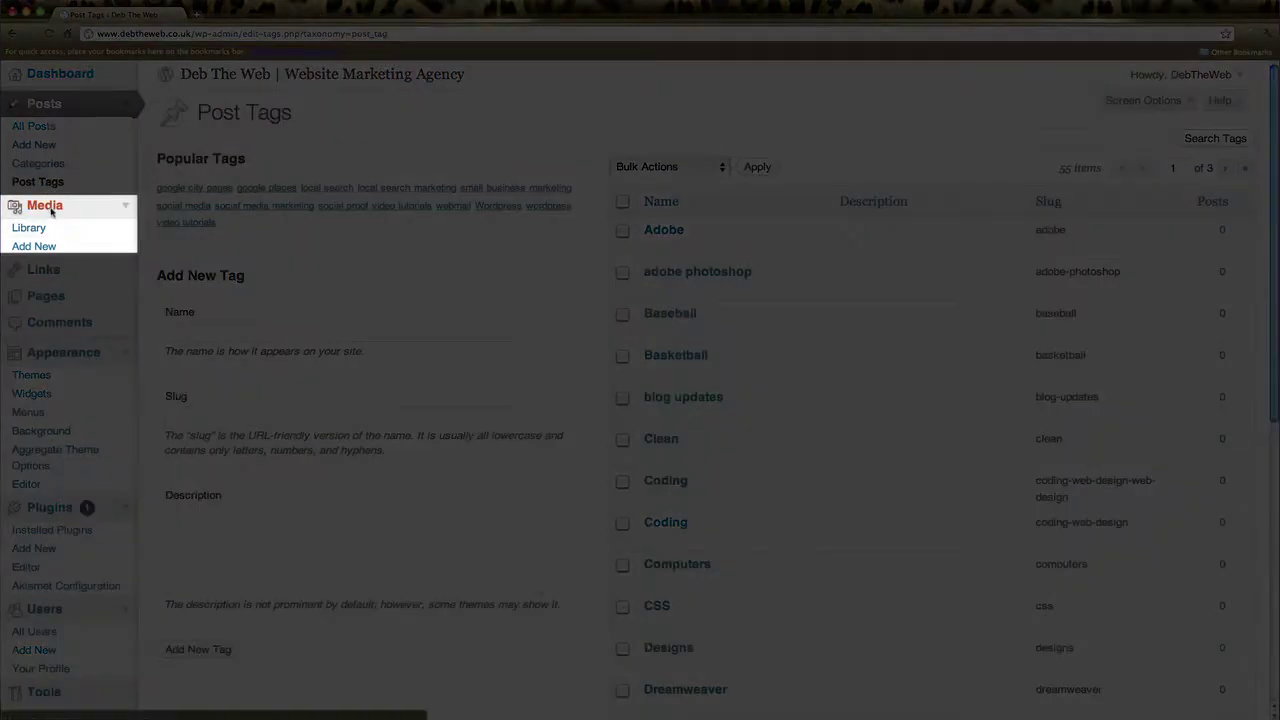
Step: Browse the Media Library's four images, then view Upload New Media with its 64MB limit
left_click(52, 210)
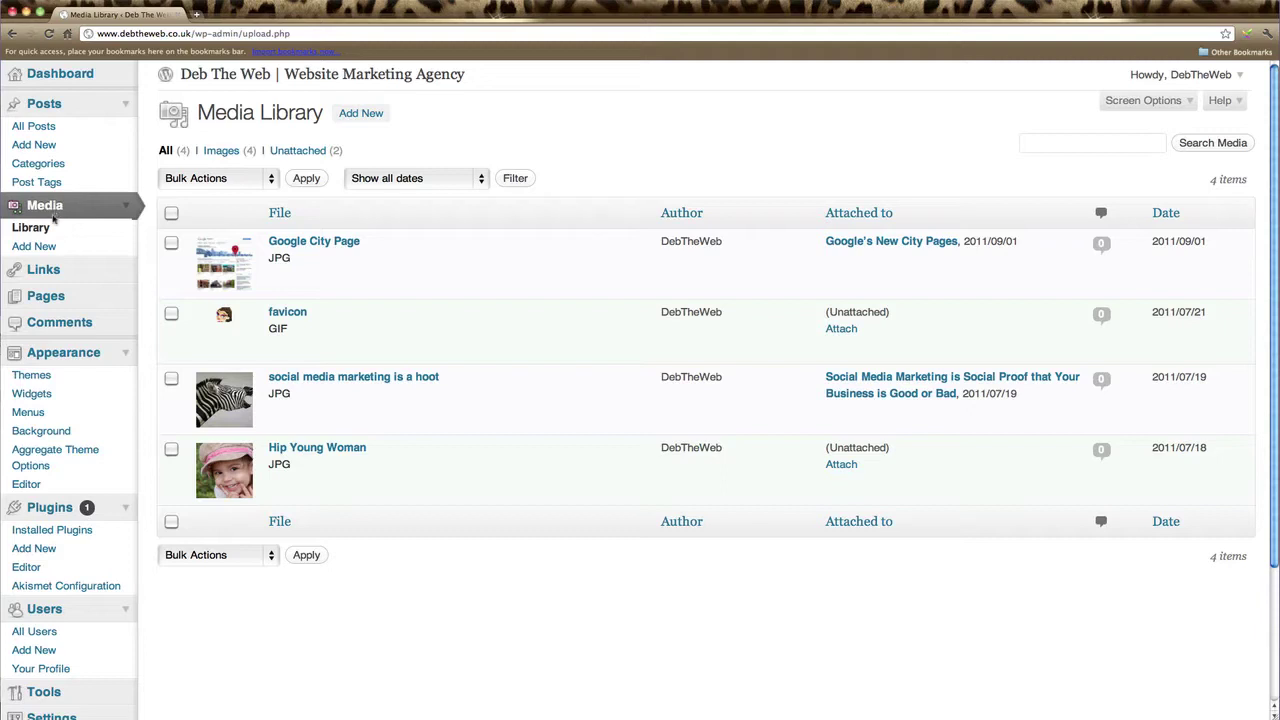
left_click(32, 229)
left_click(166, 151)
left_click(224, 151)
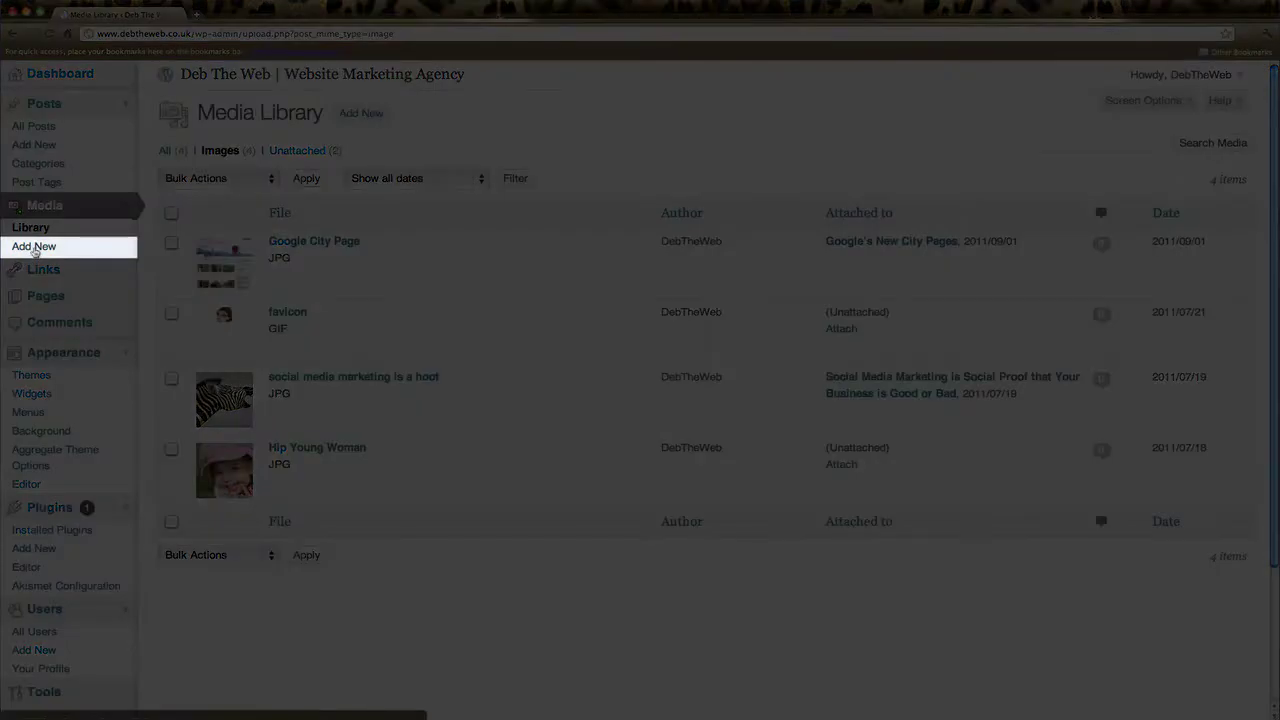
left_click(35, 247)
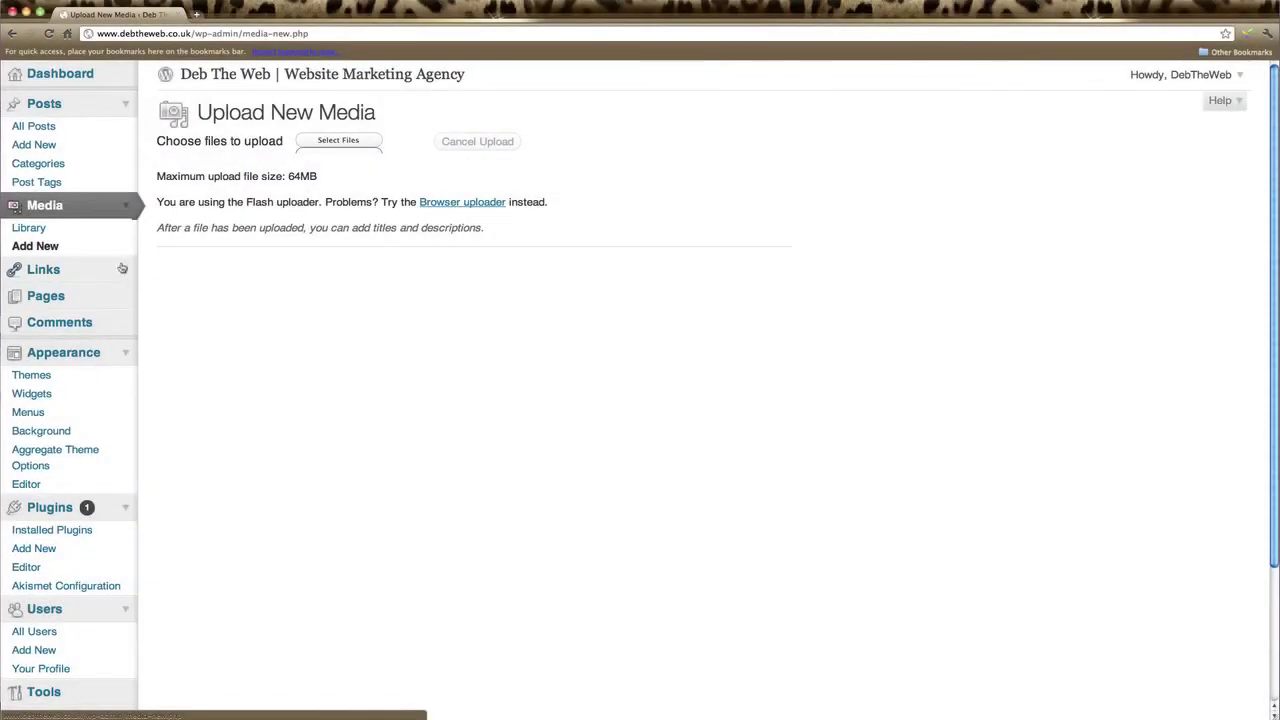
Step: Browse All Links and Link Categories, where Blogroll holds 7 links; expand Pages
left_click(125, 273)
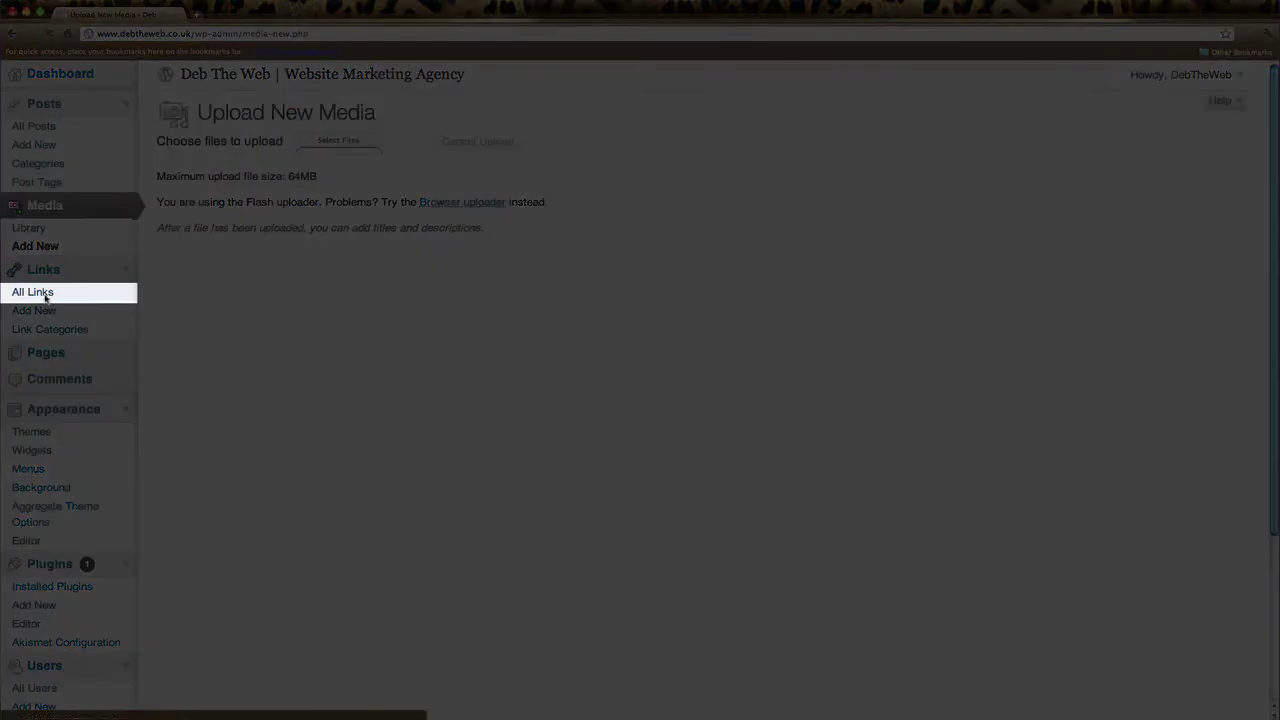
left_click(44, 293)
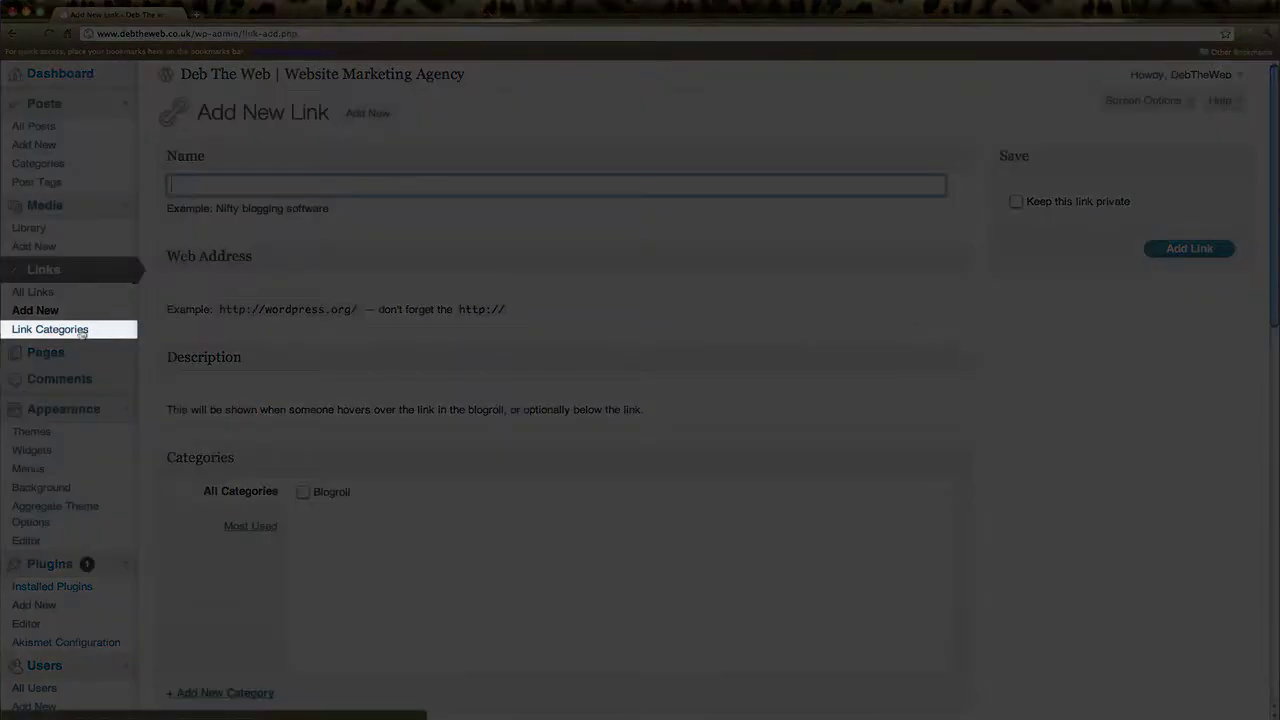
left_click(82, 330)
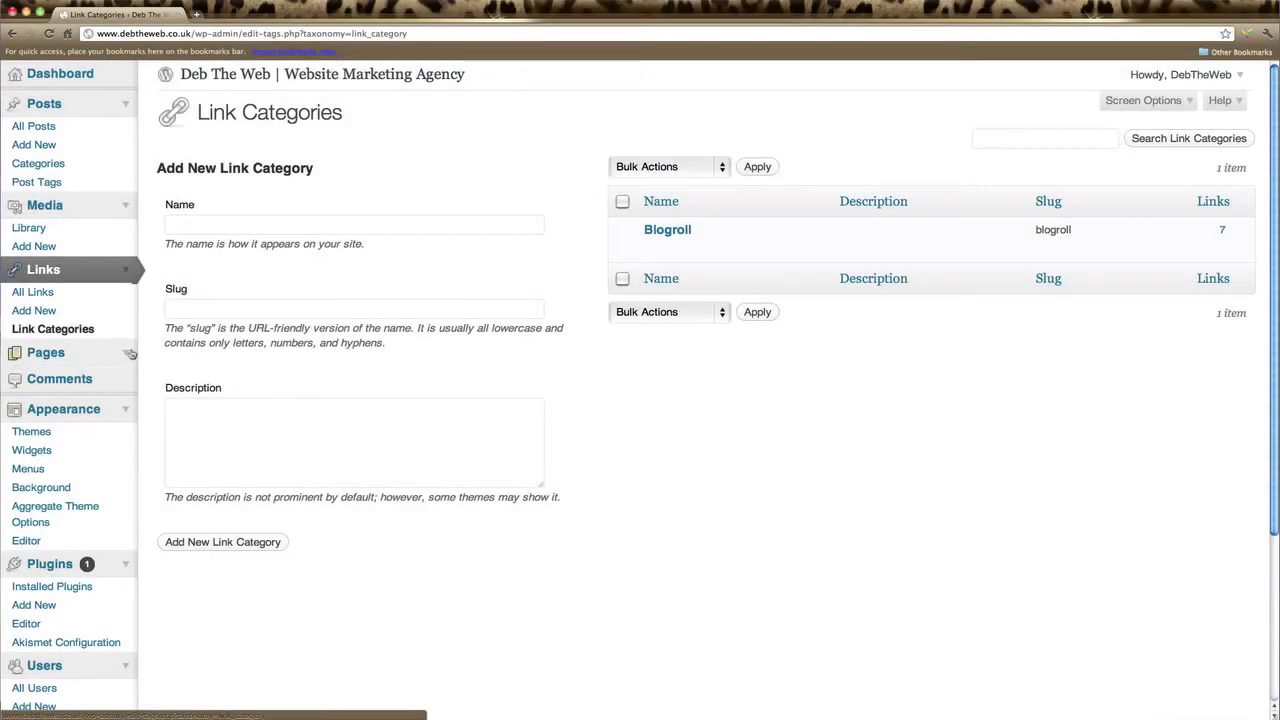
left_click(125, 355)
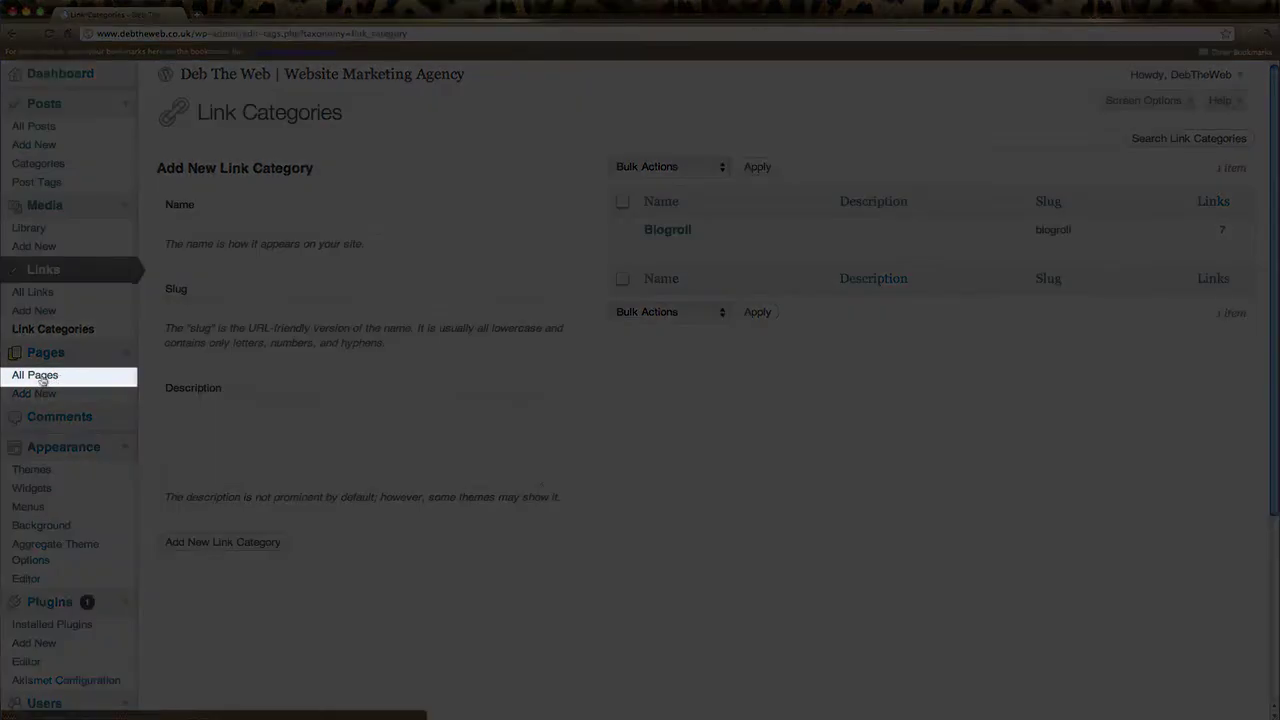
Step: Scan the 18 pages, then filter by All, Published and Draft to show Marketing Campaigns
left_click(41, 379)
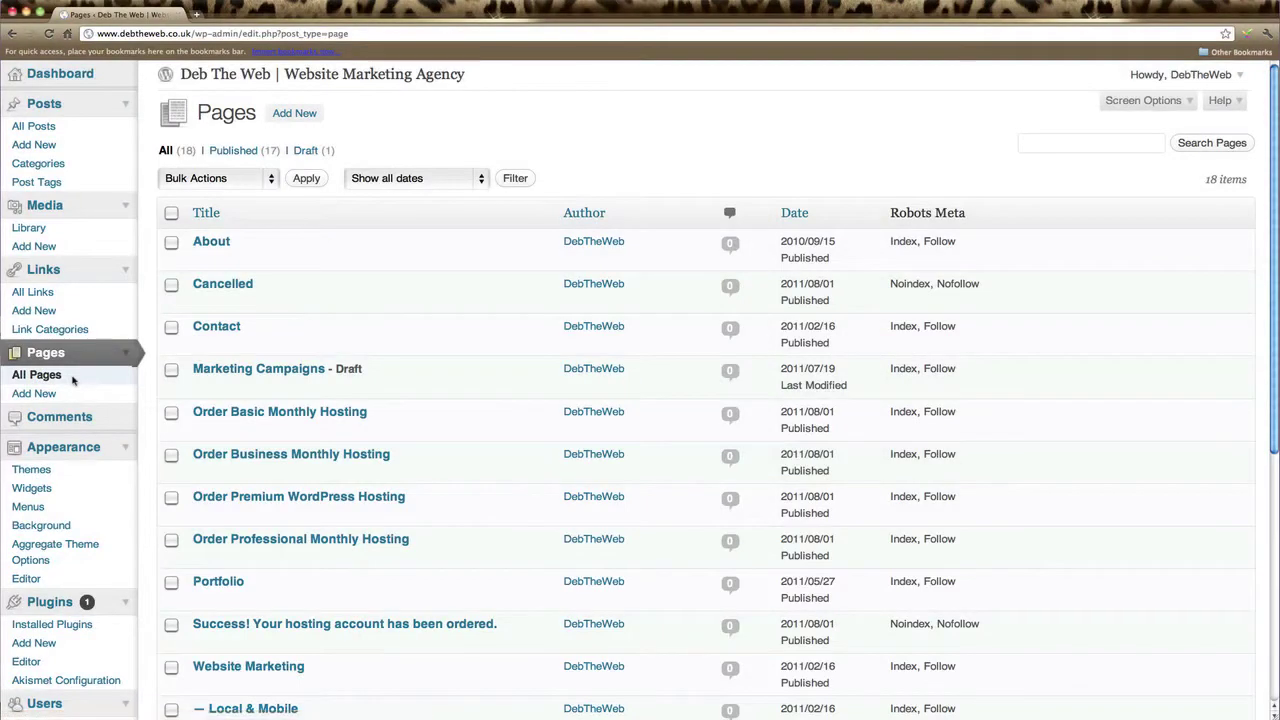
mouse_move(423, 470)
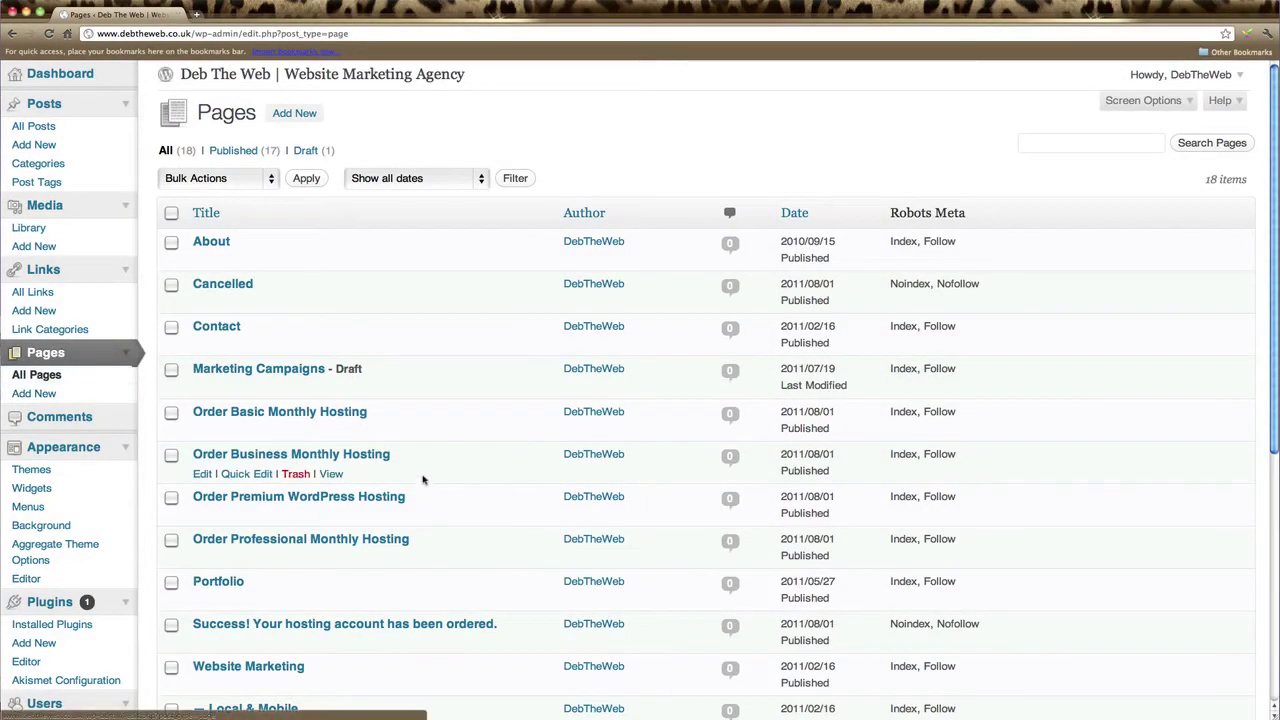
scroll(422, 480, "down", 2)
scroll(422, 480, "down", 2)
scroll(422, 480, "down", 3)
scroll(422, 480, "down", 1)
scroll(422, 480, "up", 2)
scroll(422, 480, "up", 2)
left_click(169, 152)
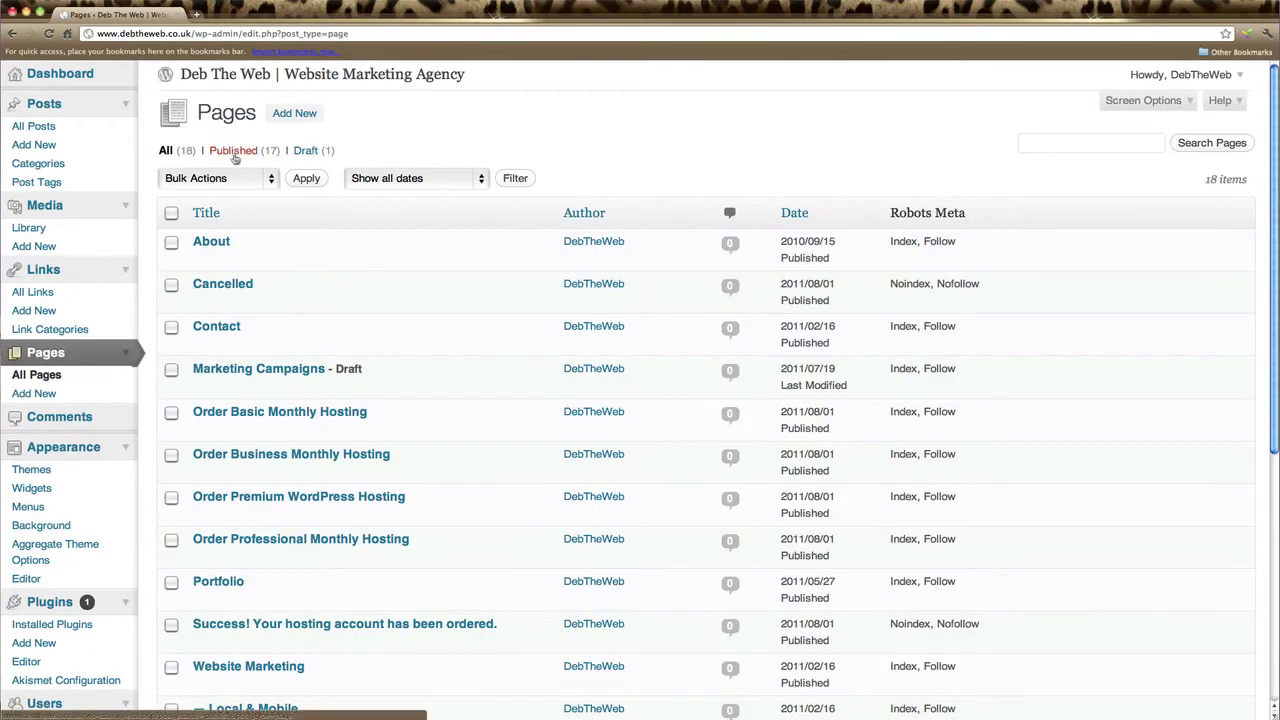
left_click(235, 152)
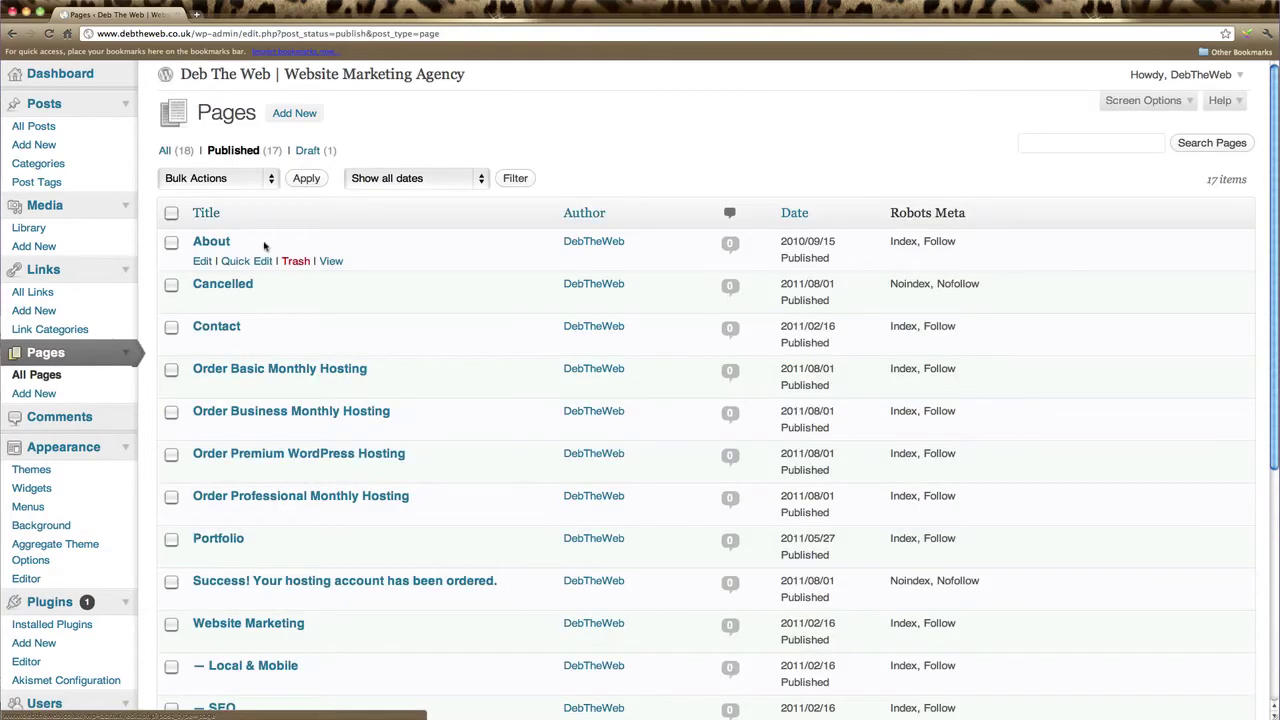
left_click(308, 152)
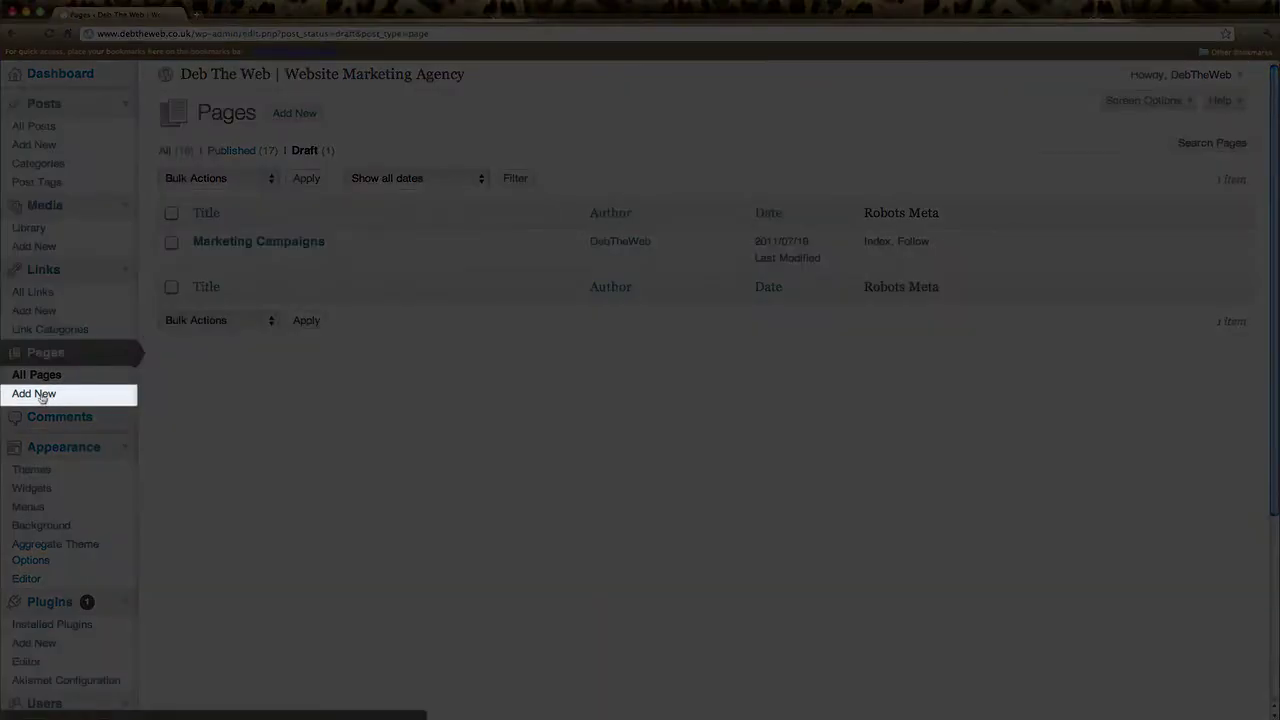
Step: Start a blank new page and scroll down to its Yoast SEO fields
left_click(44, 396)
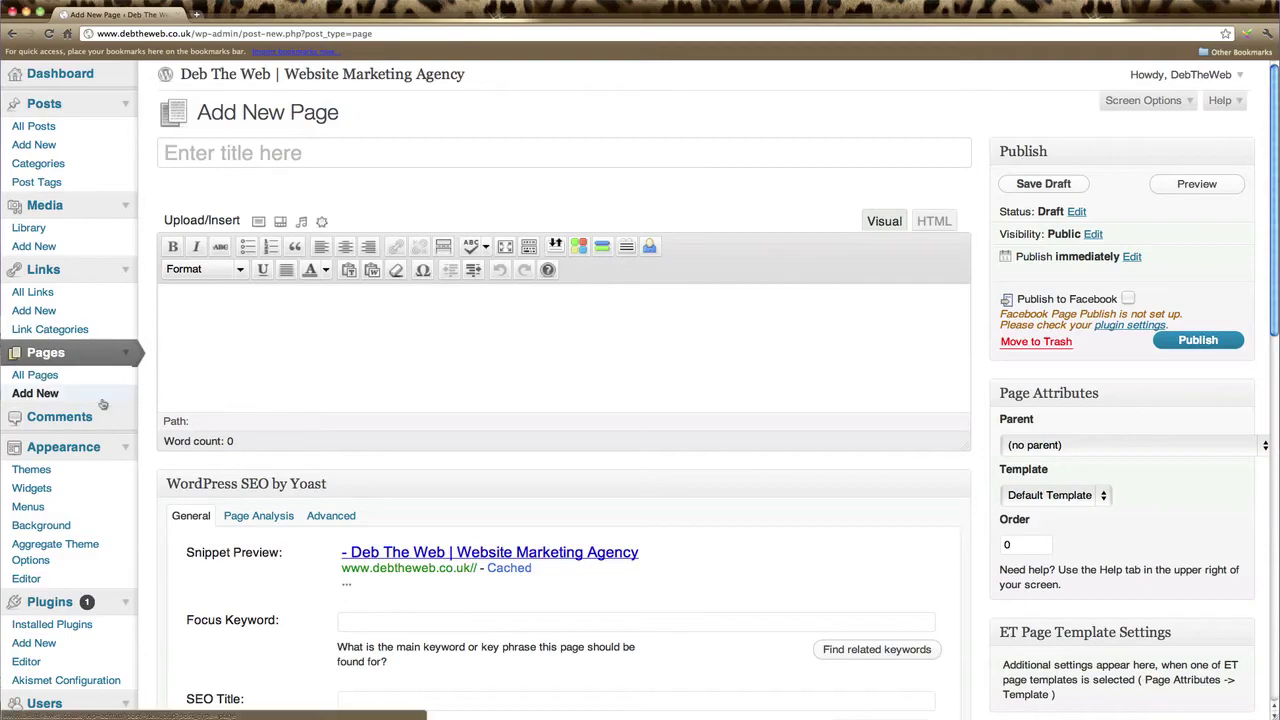
scroll(103, 404, "down", 3)
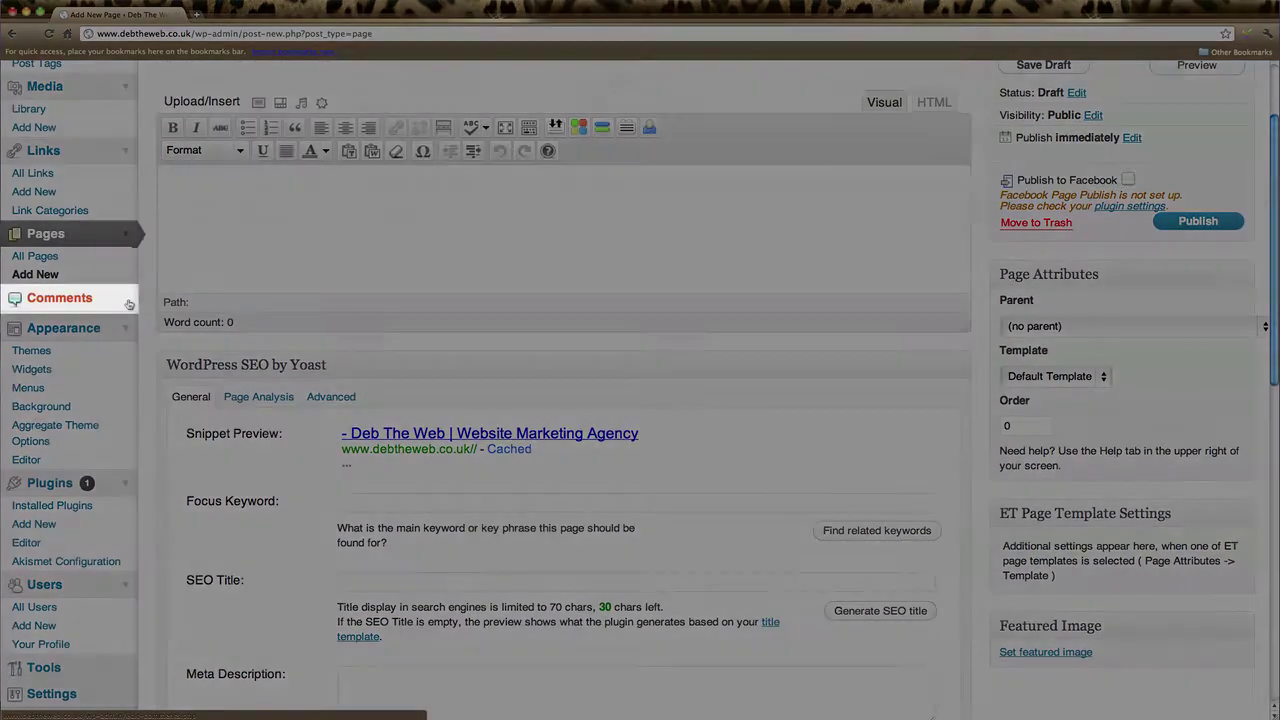
Step: Cycle the Comments filters All, Pending, Approved, Spam and Trash
left_click(129, 304)
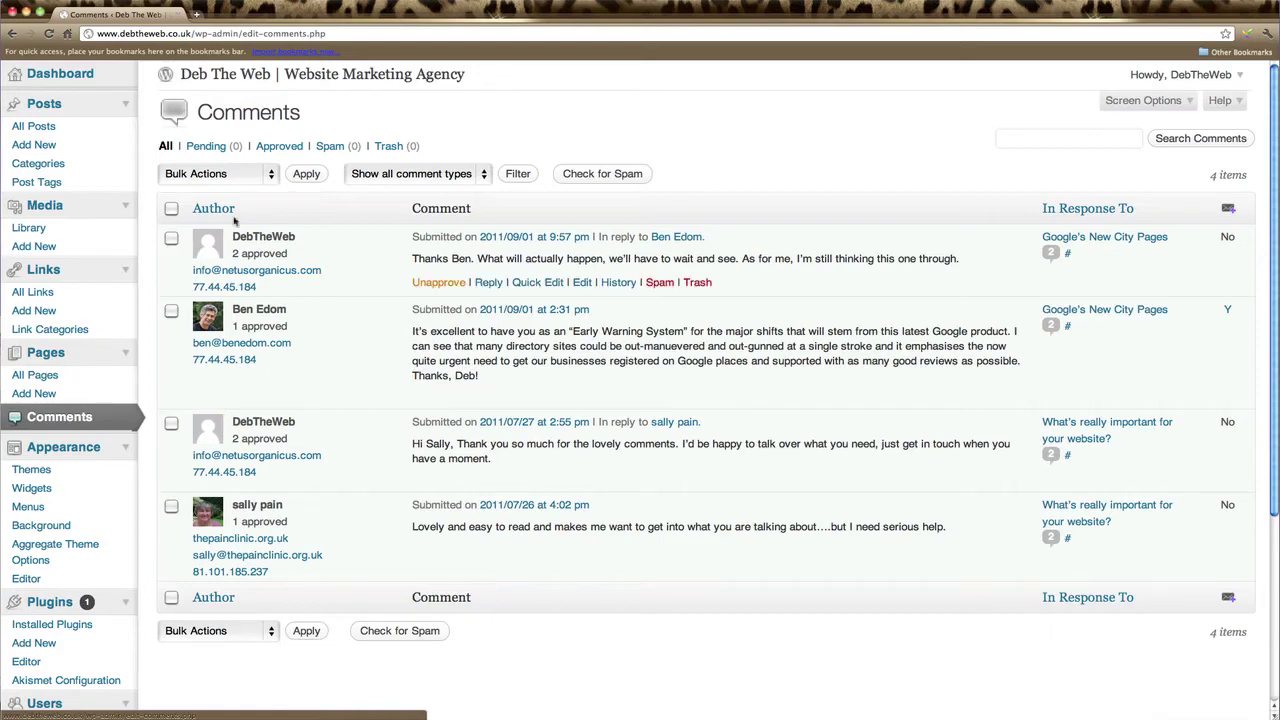
left_click(167, 147)
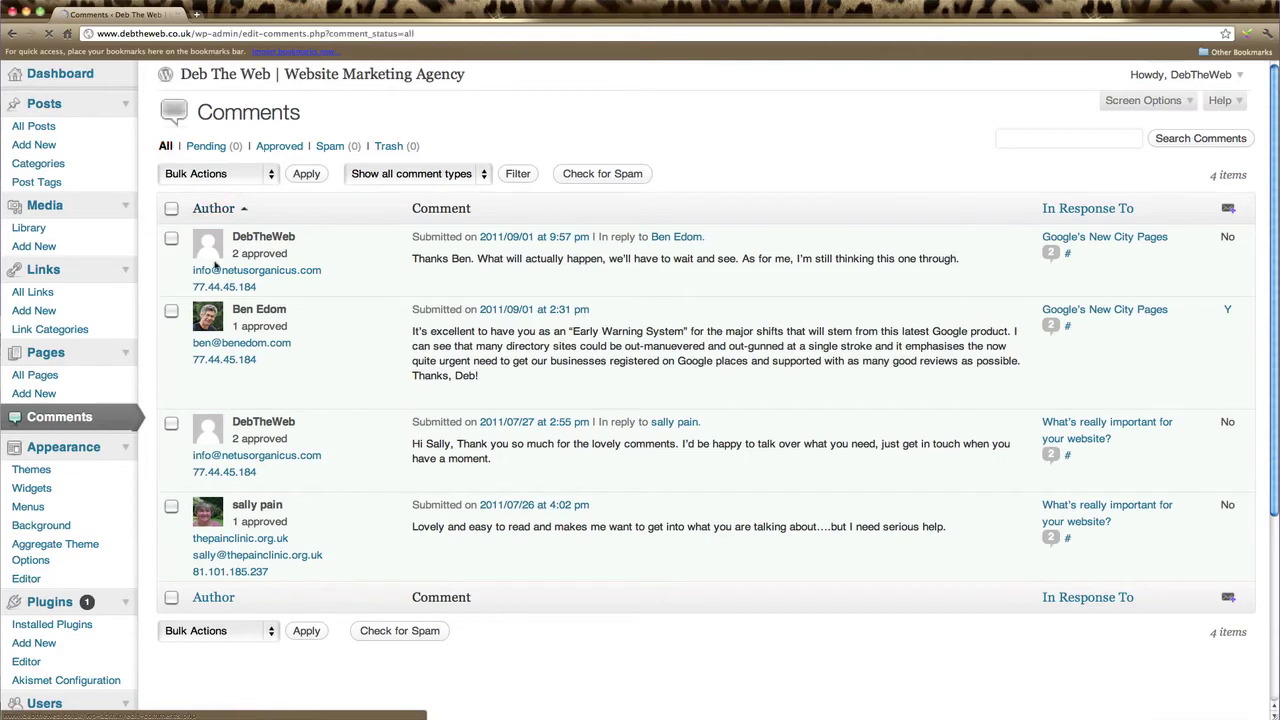
left_click(207, 147)
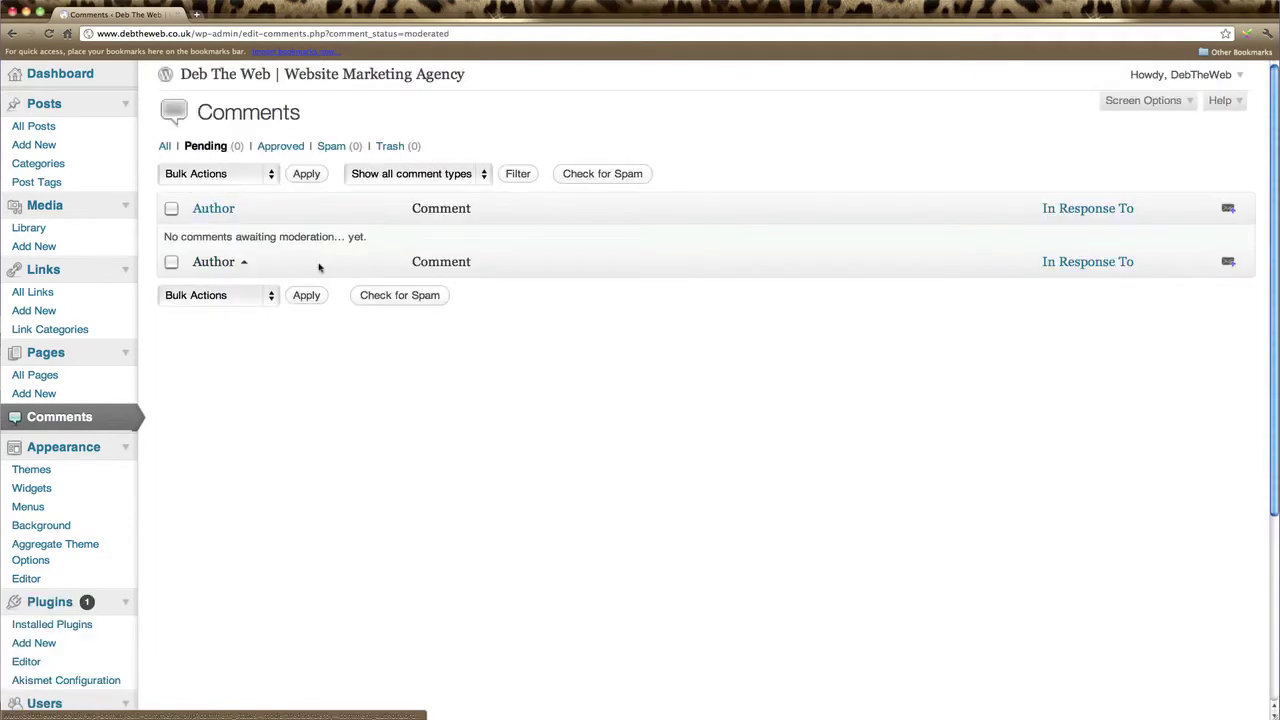
left_click(284, 149)
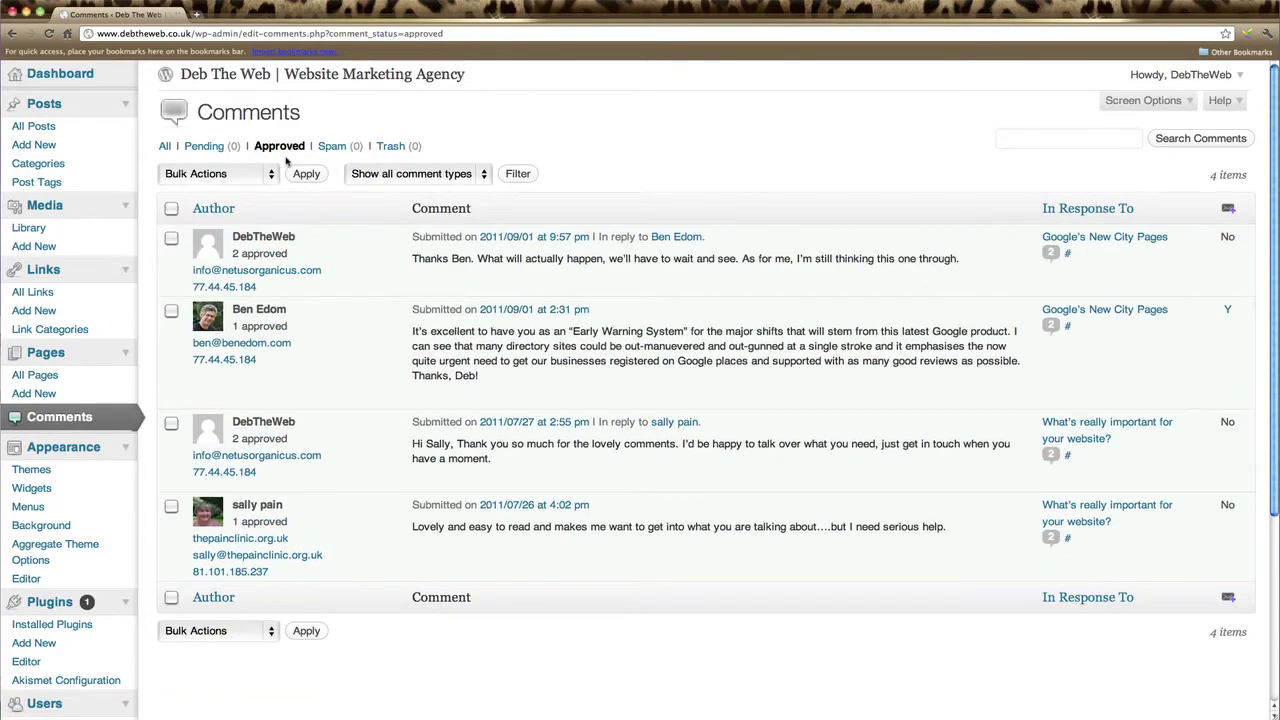
left_click(330, 148)
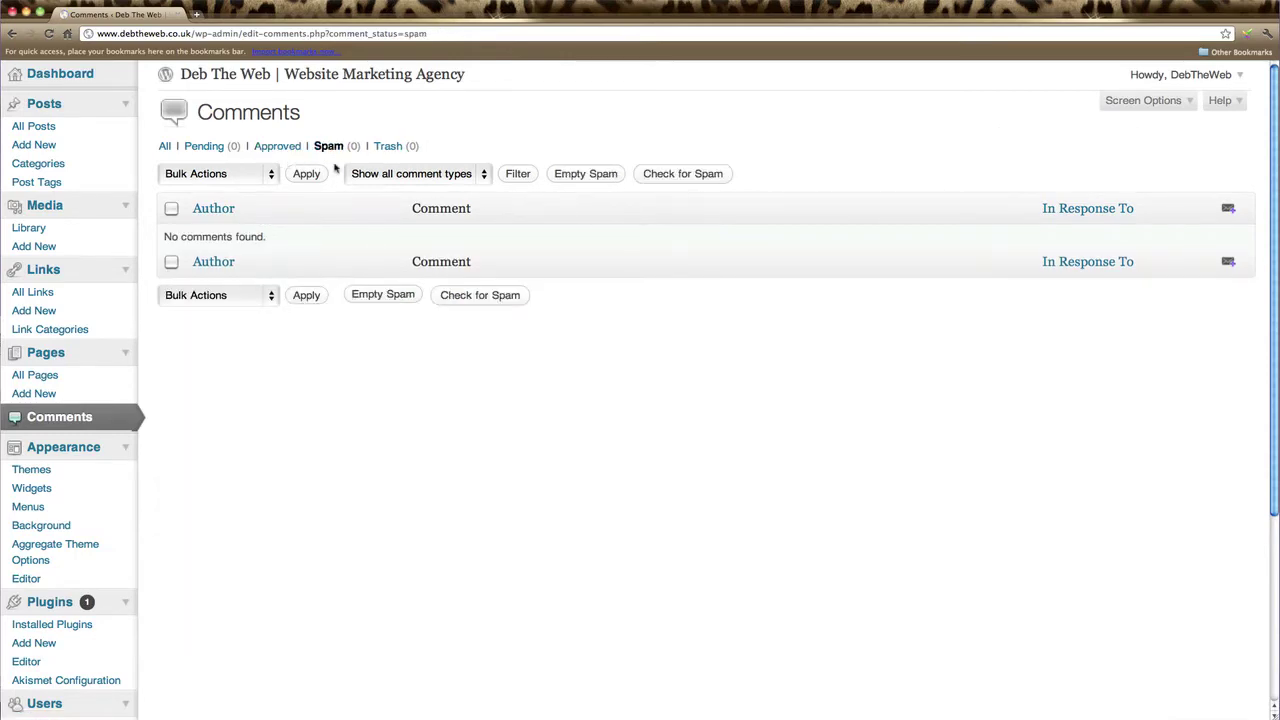
left_click(390, 150)
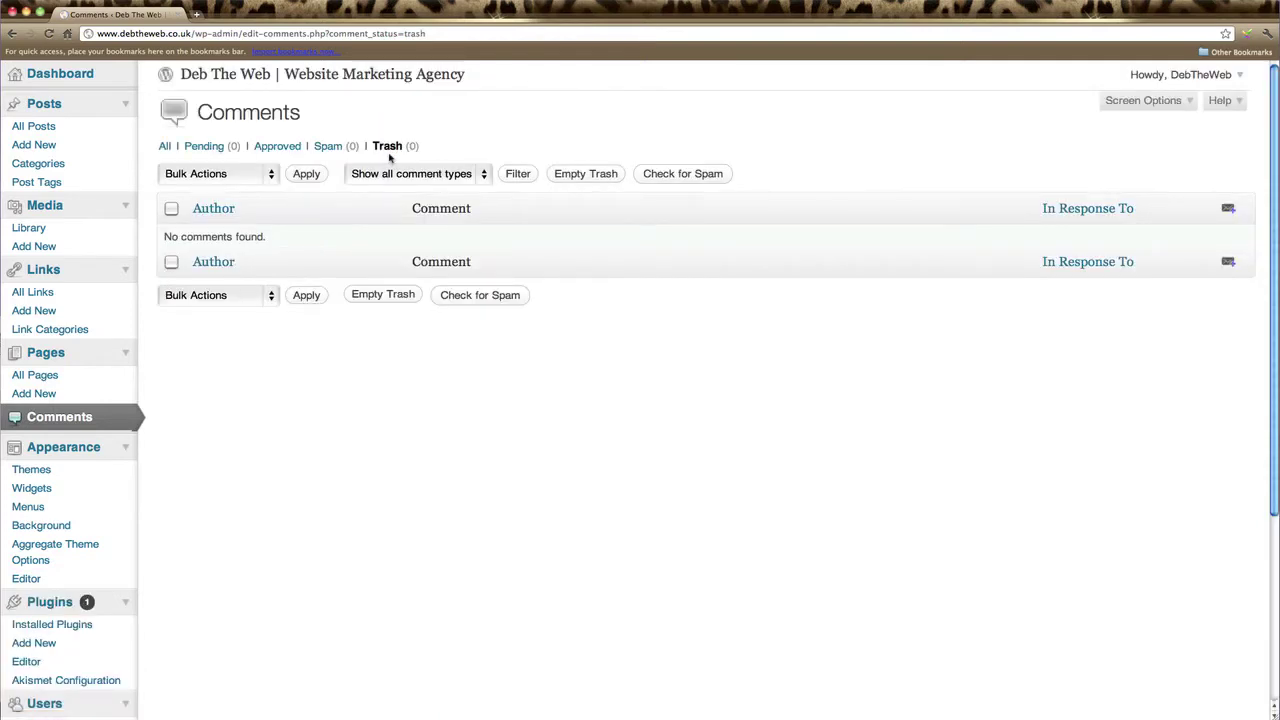
Step: Collapse the Posts, Media and Links submenus
left_click(126, 105)
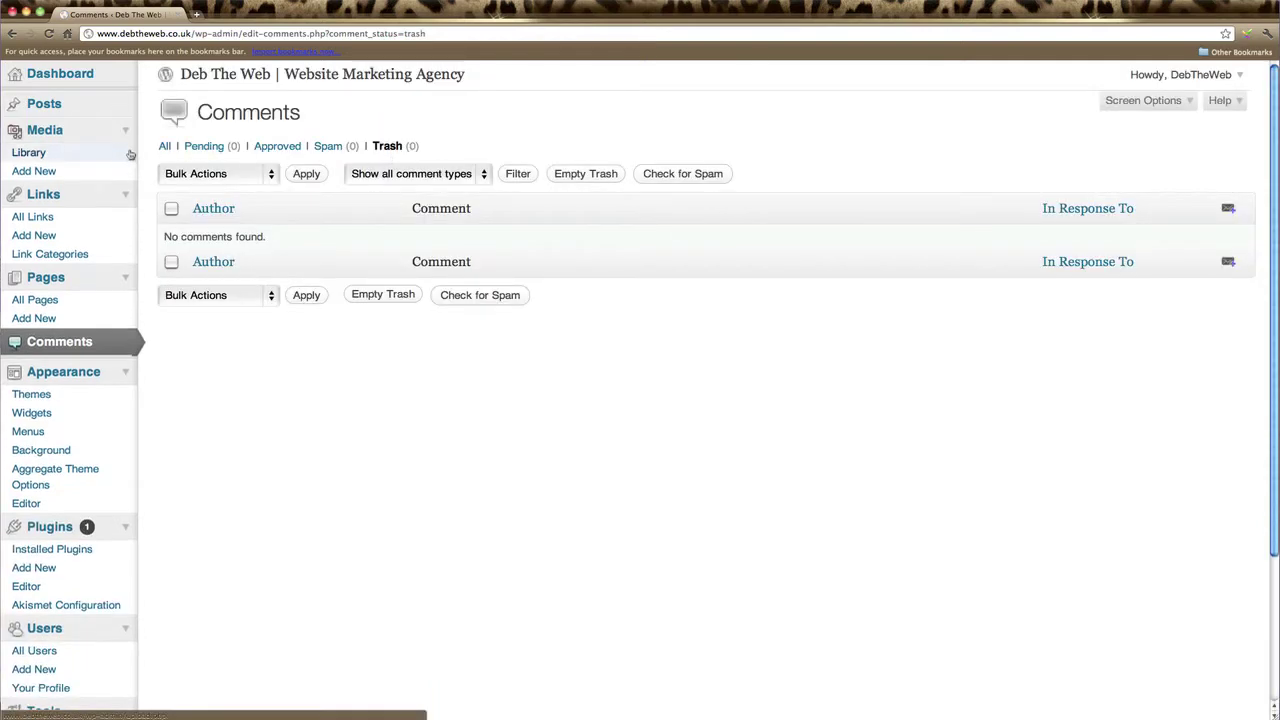
left_click(127, 132)
left_click(127, 160)
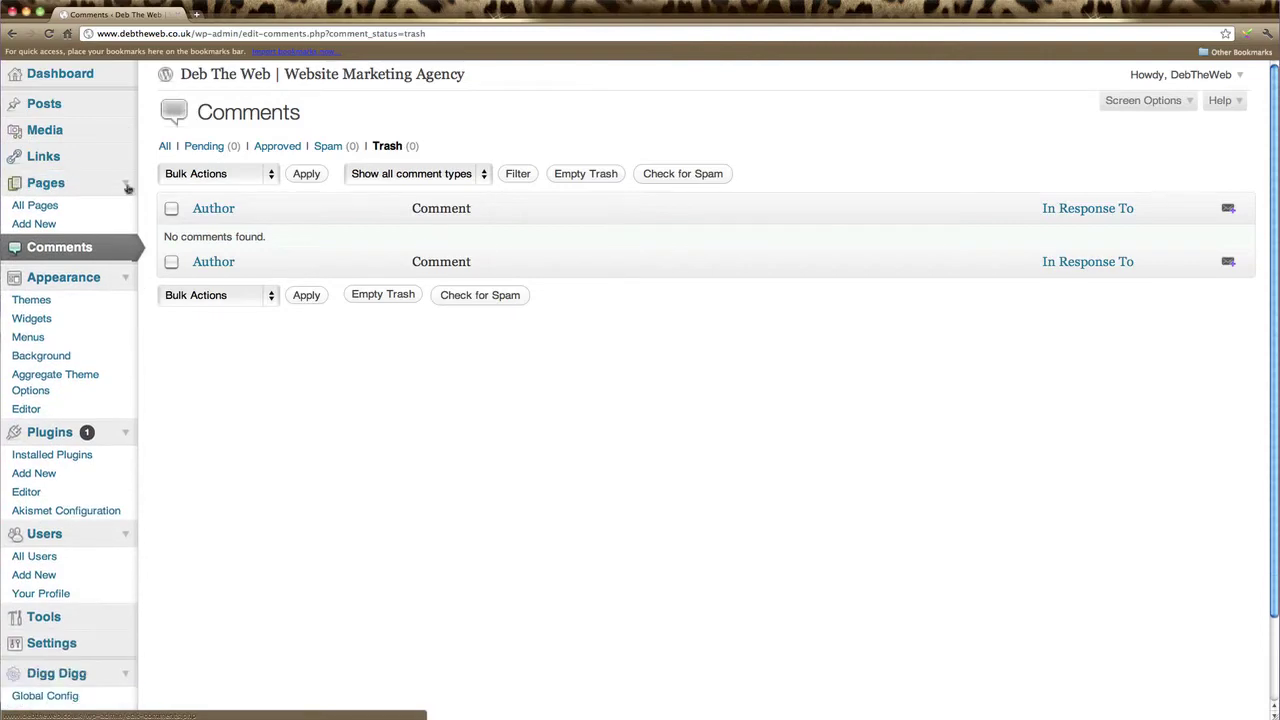
Step: Collapse Pages and view Appearance > Themes, with DebsTheme 1.0 current
left_click(127, 185)
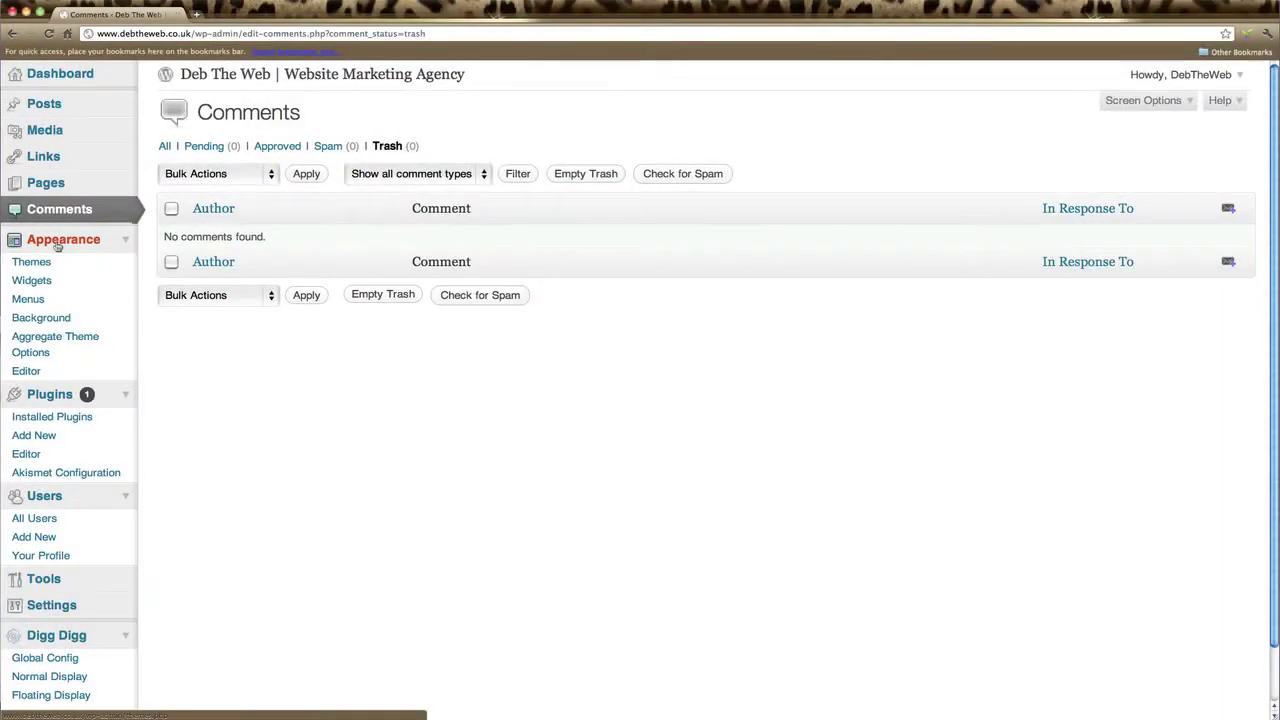
left_click(57, 242)
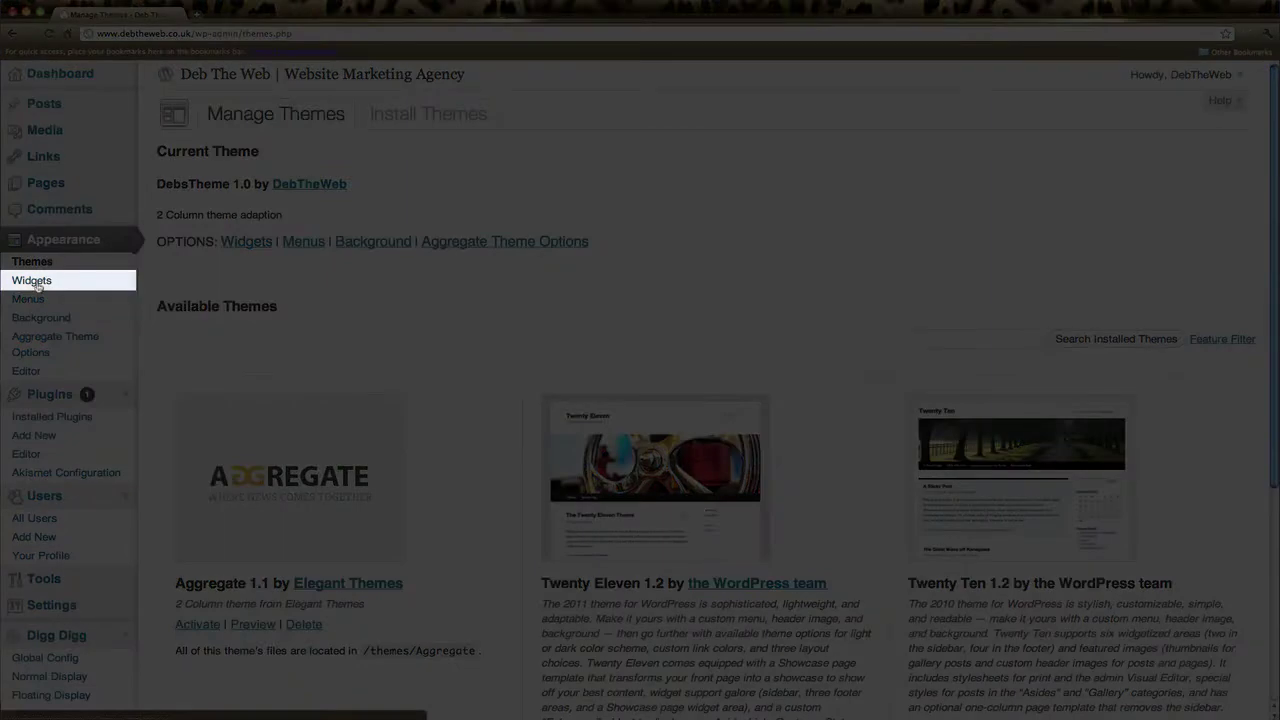
Step: View Appearance > Widgets, showing available widgets and the homepage and sidebar areas
left_click(37, 285)
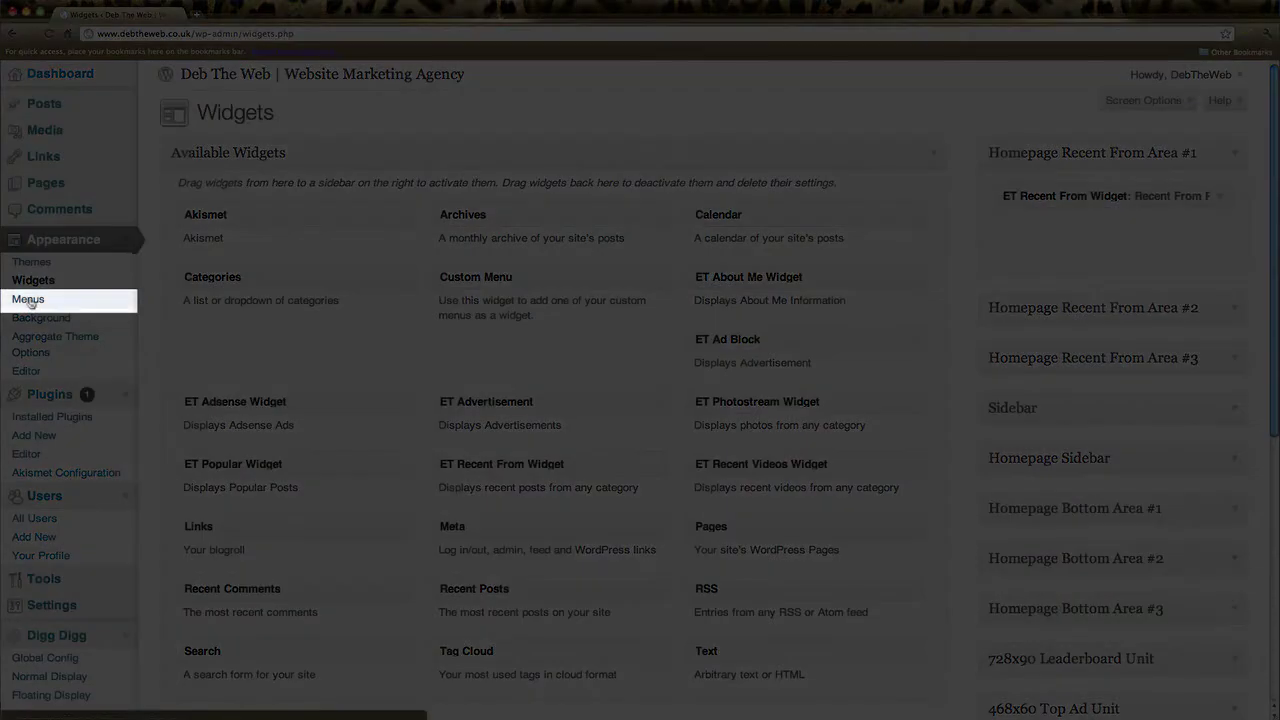
Step: Show the Services and Portfolio menu with its Website Services, Website Marketing and Blog items
left_click(30, 302)
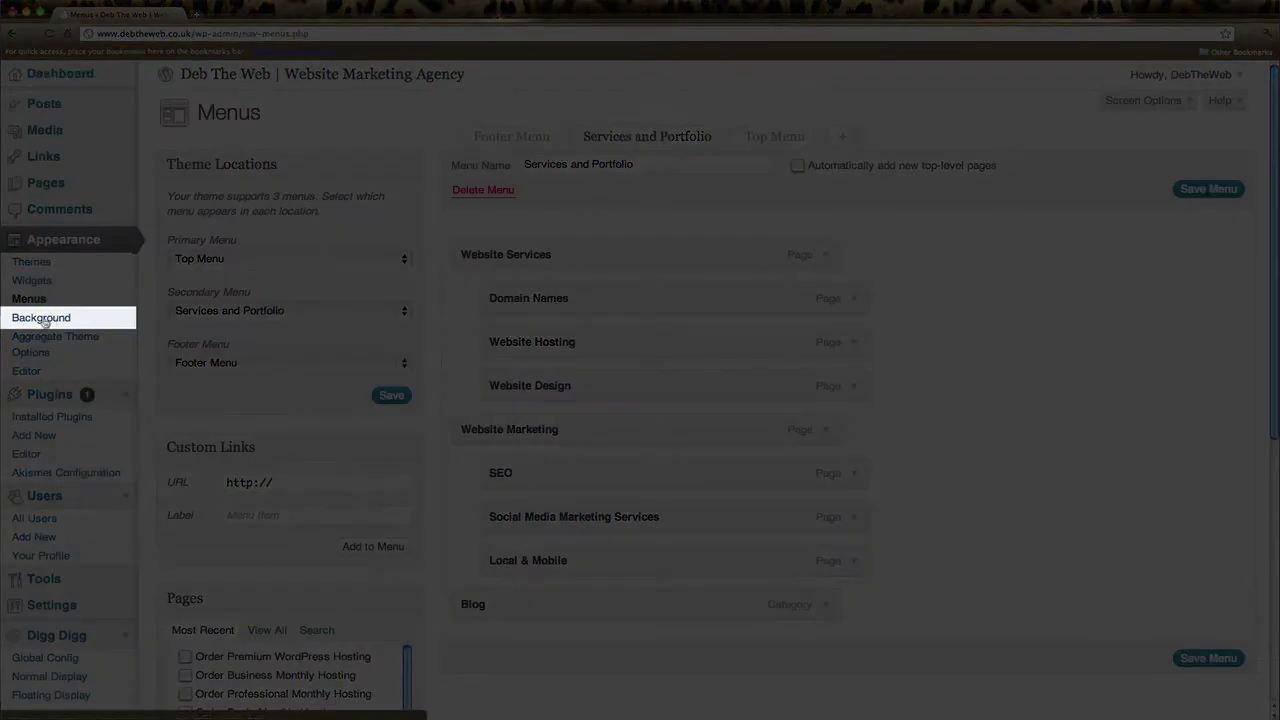
Step: View the Custom Background page, which has no image and an empty colour field
left_click(44, 320)
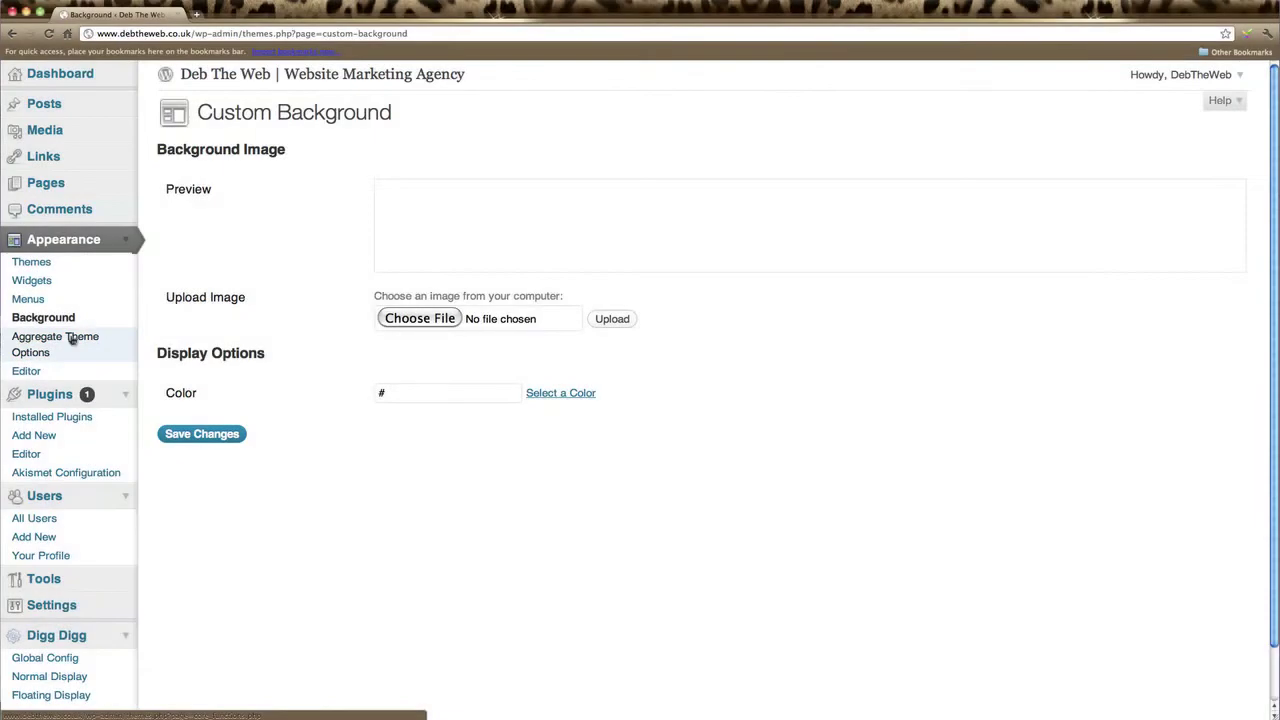
Step: Review the Aggregate ePanel General Settings for logo, favicon and background
left_click(72, 340)
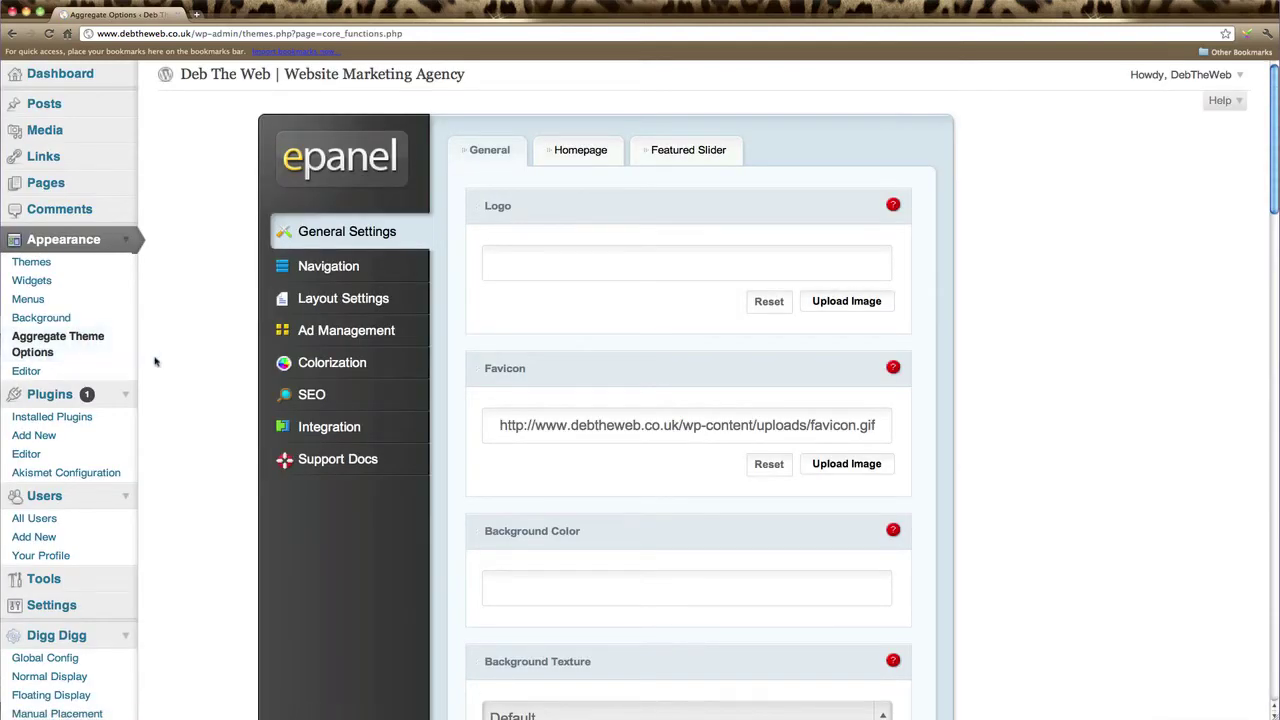
scroll(205, 363, "down", 2)
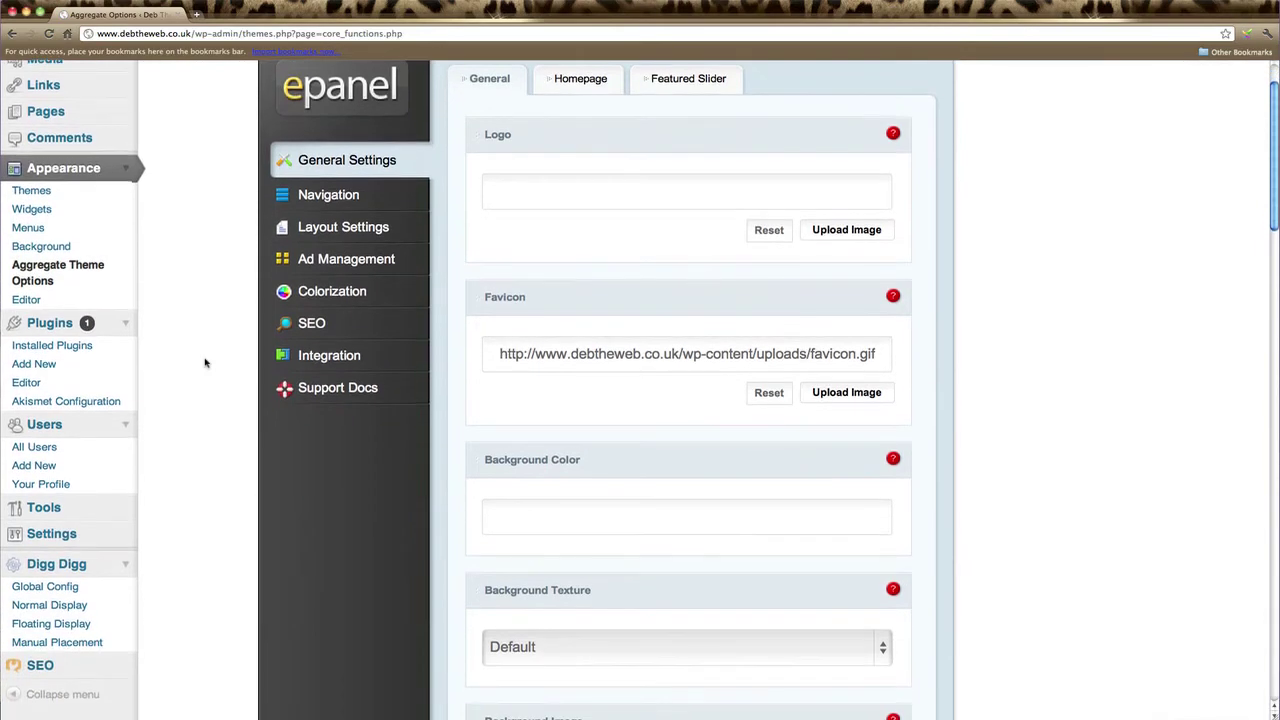
scroll(205, 363, "up", 2)
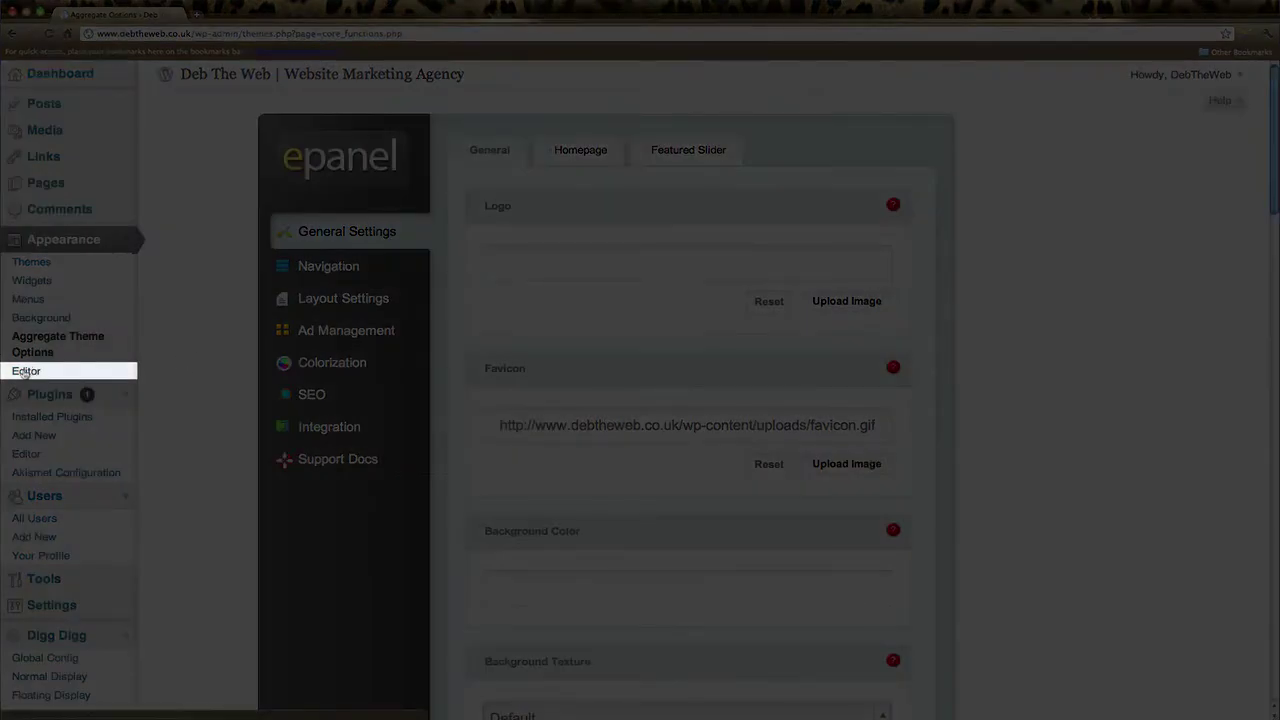
Step: Show DebsTheme's style.css in the theme editor and collapse the Appearance submenu
left_click(24, 372)
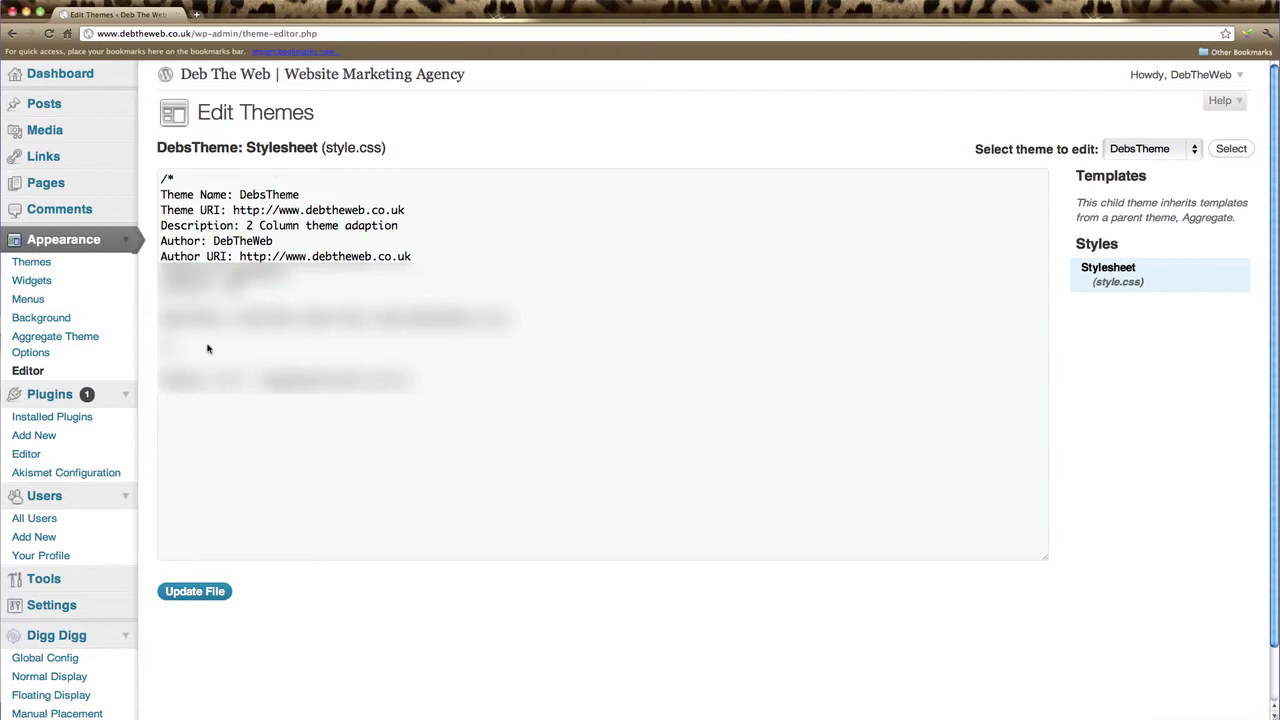
left_click(126, 241)
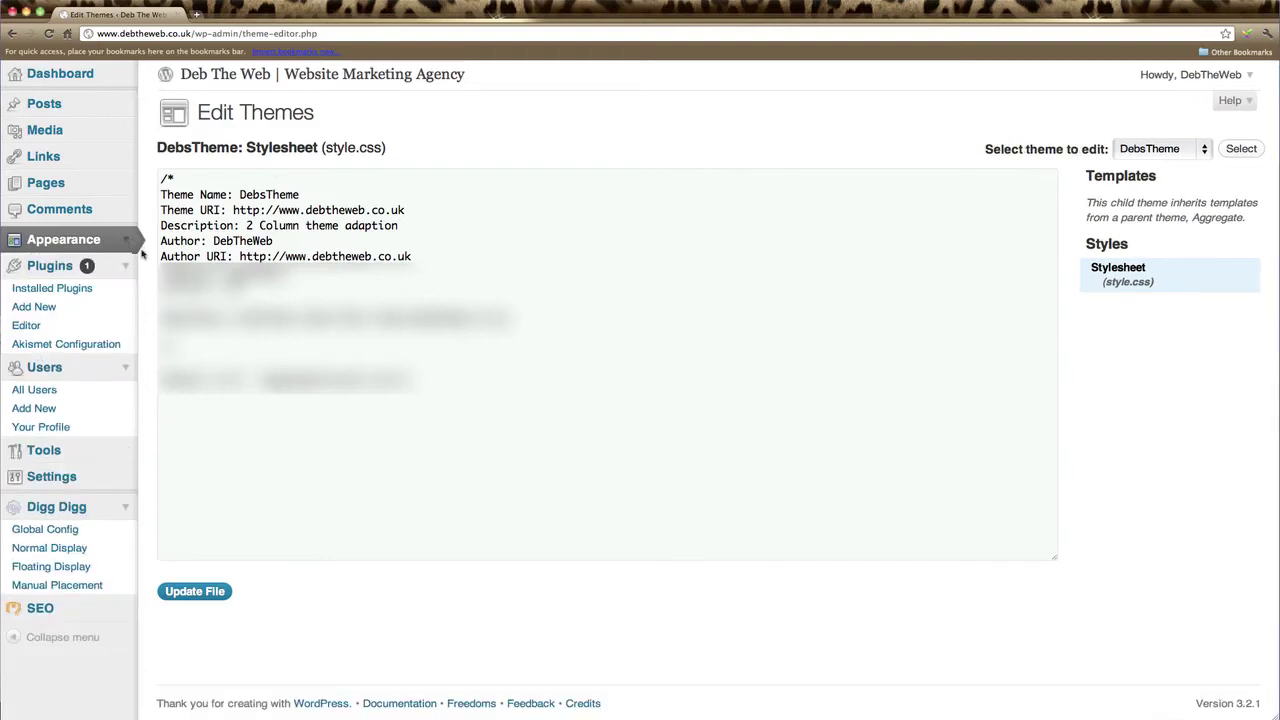
Step: Browse the 20 installed plugins, then the Install Plugins search and popular tags
left_click(48, 270)
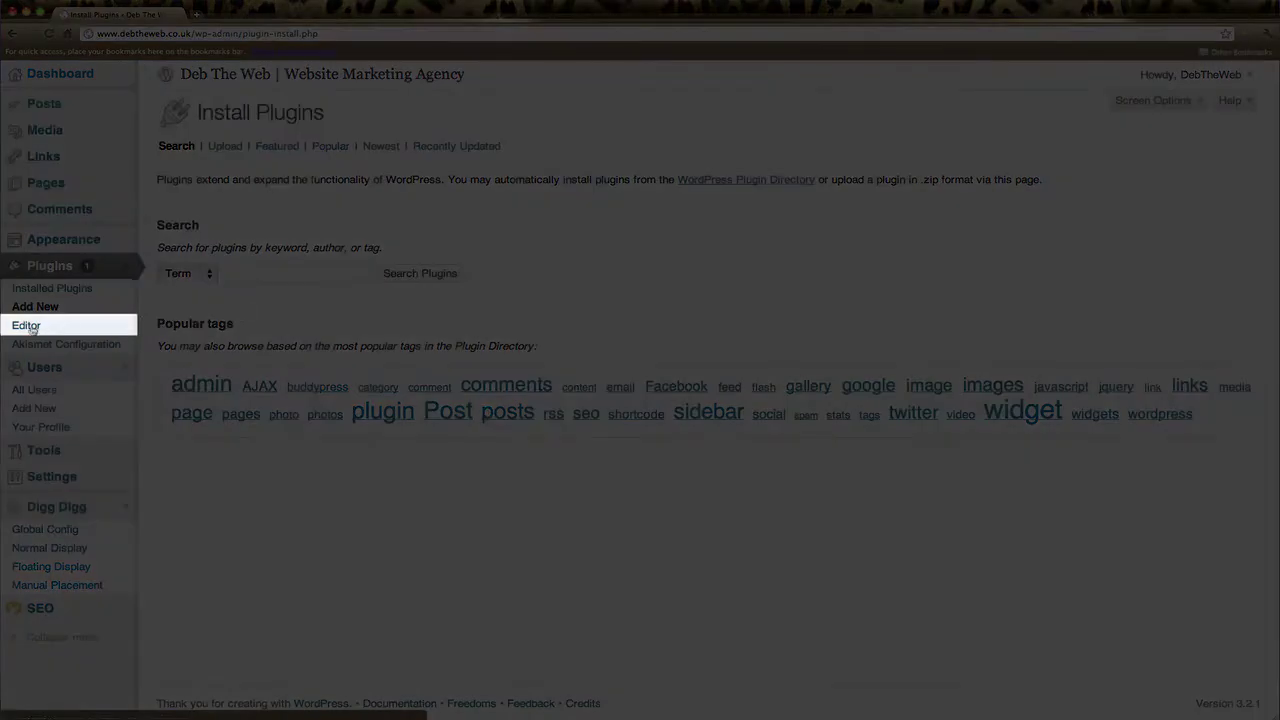
Step: View the akismet/akismet.php source and file list in the plugin editor
left_click(23, 331)
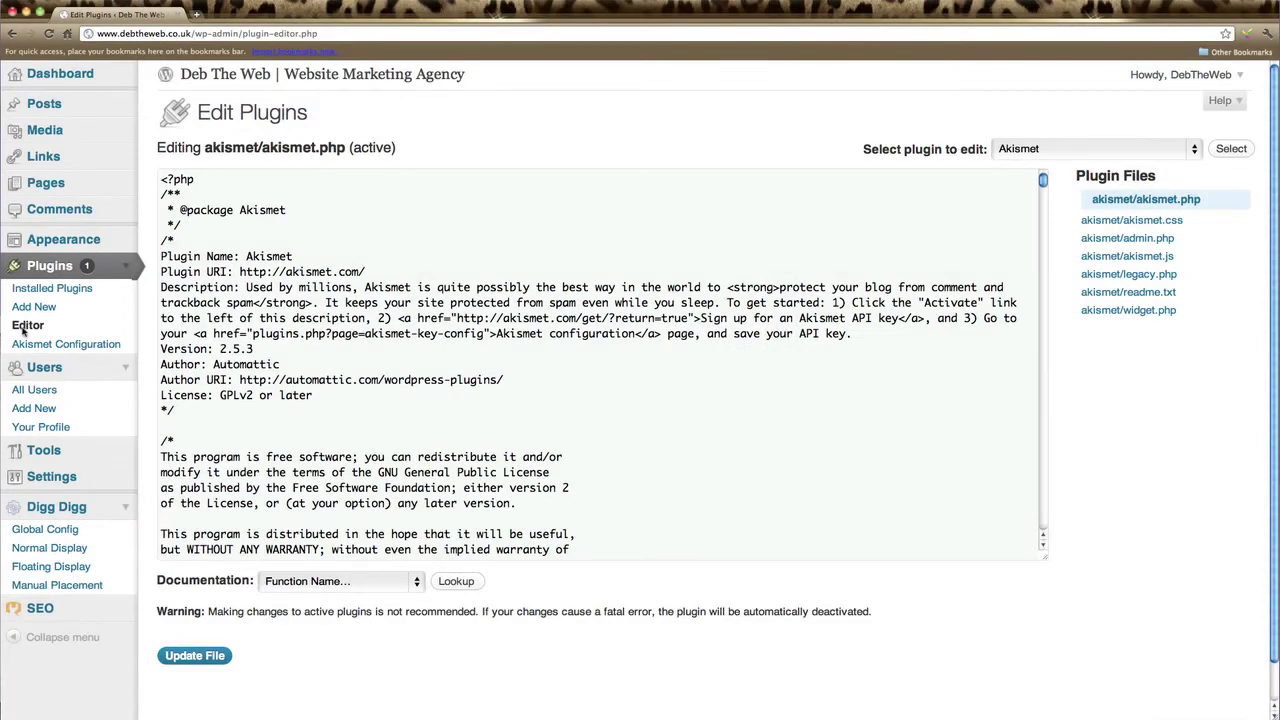
Step: Check that Akismet Configuration reports a valid API key and accessible servers
left_click(36, 346)
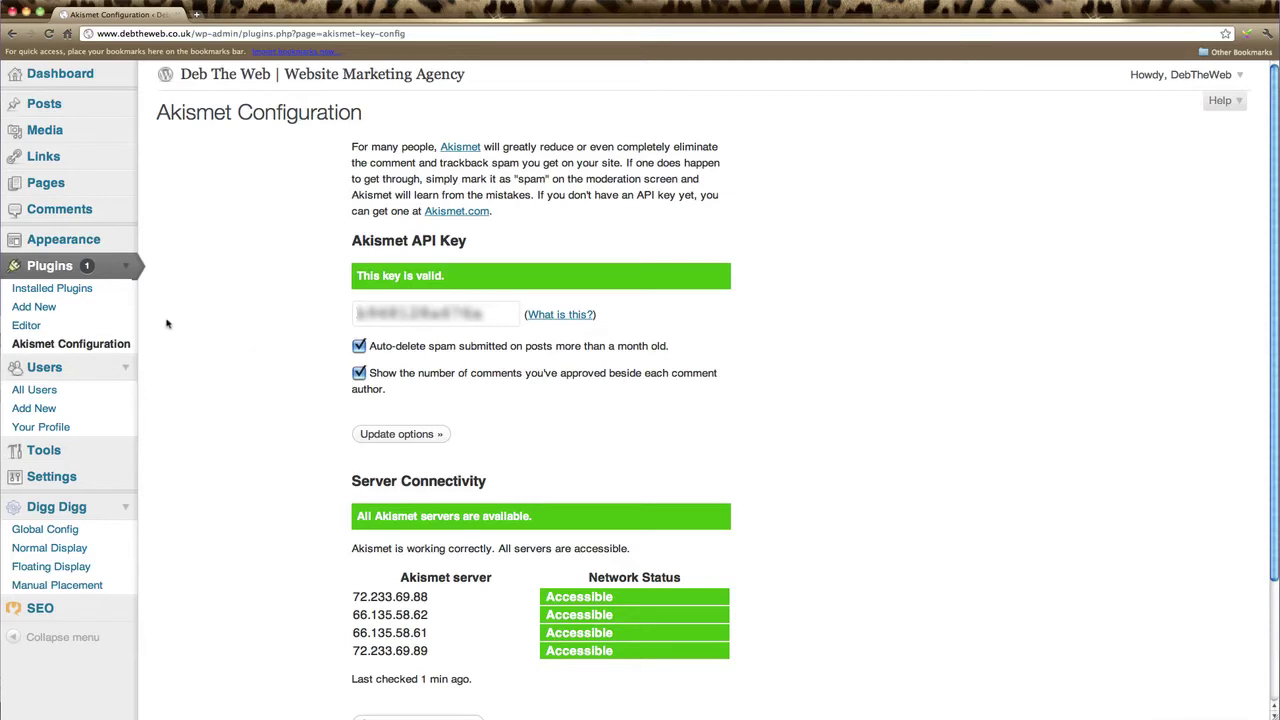
Step: Collapse the Plugins submenu and list the single DebTheWeb administrator account
left_click(125, 268)
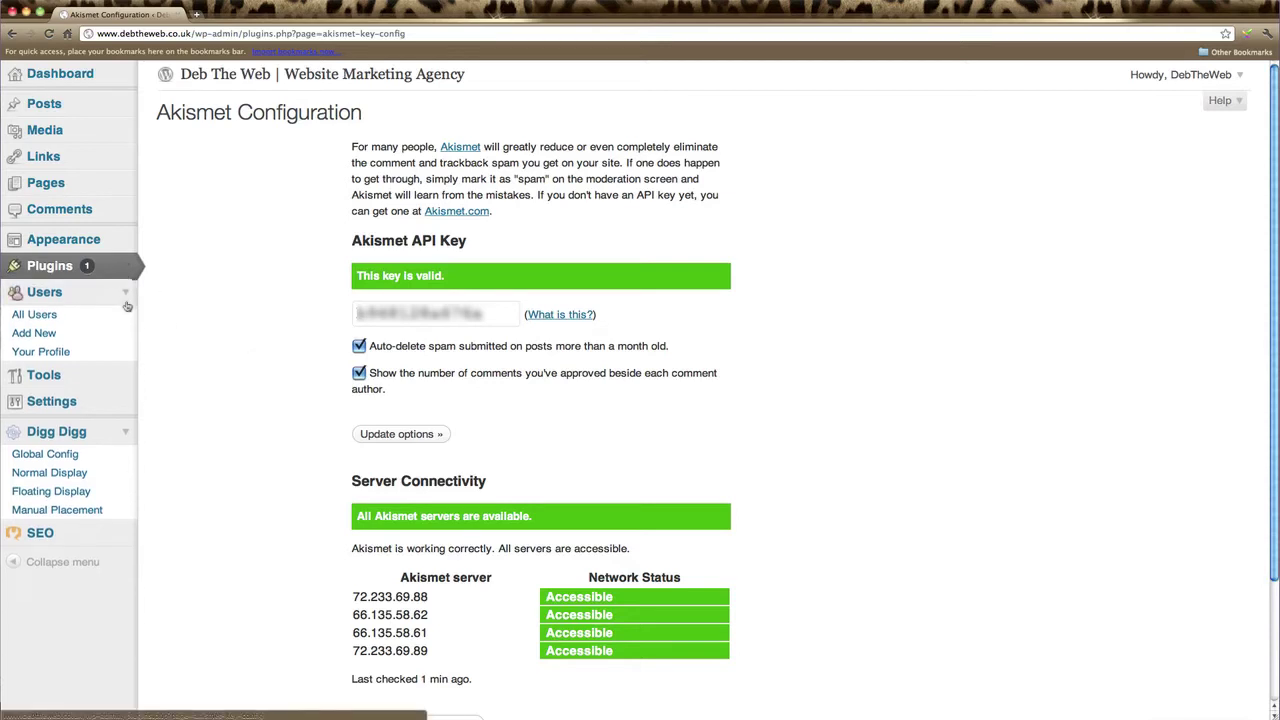
left_click(46, 296)
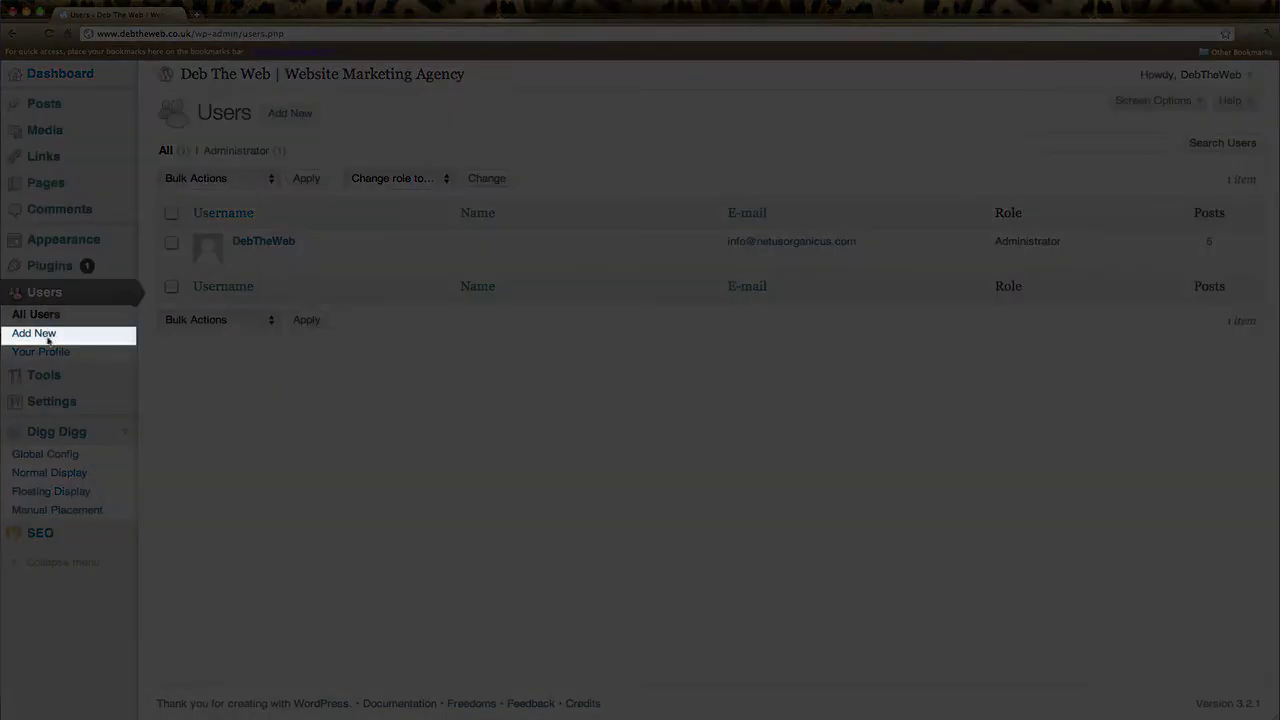
Step: View the Add New User form, then the DebTheWeb Your Profile page
left_click(45, 338)
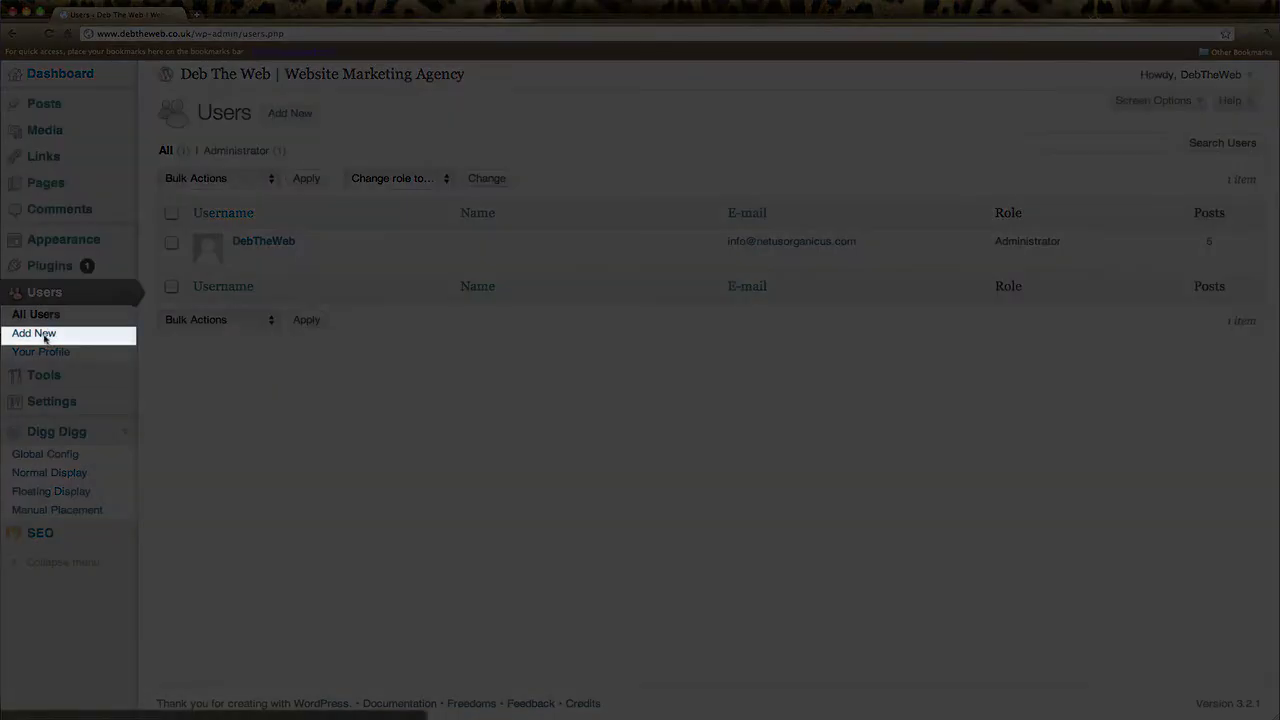
left_click(44, 336)
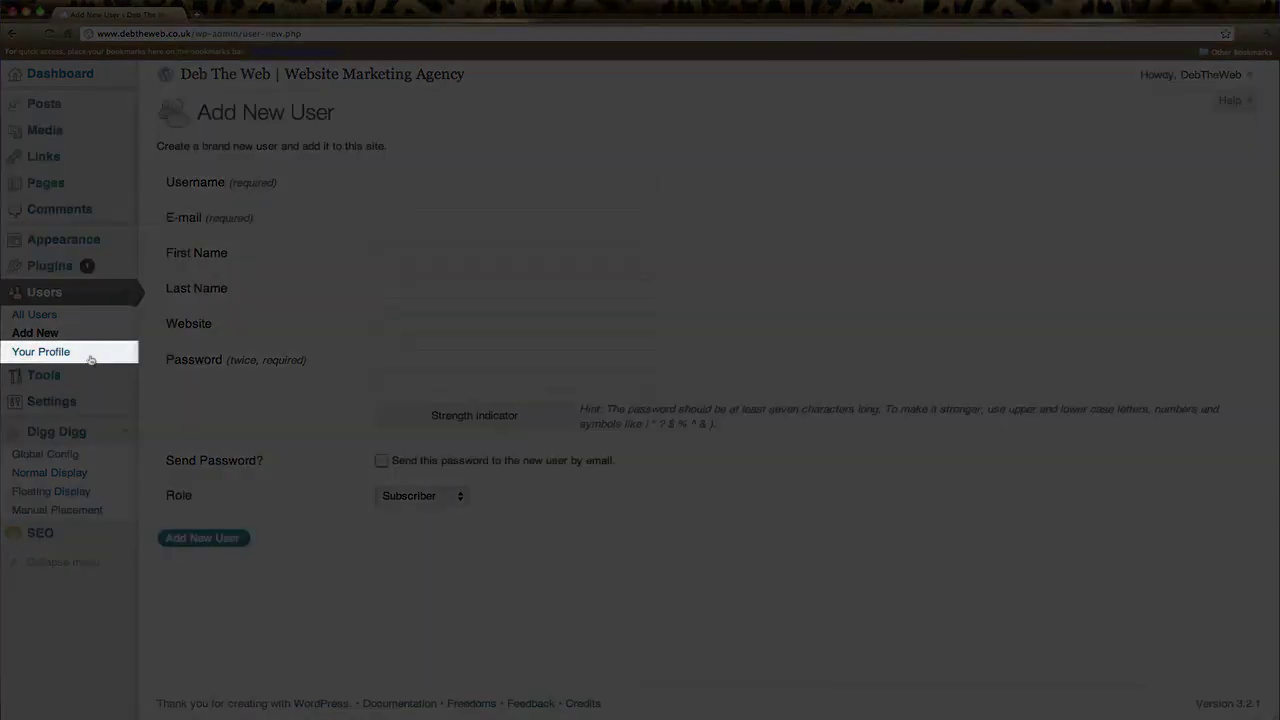
left_click(52, 356)
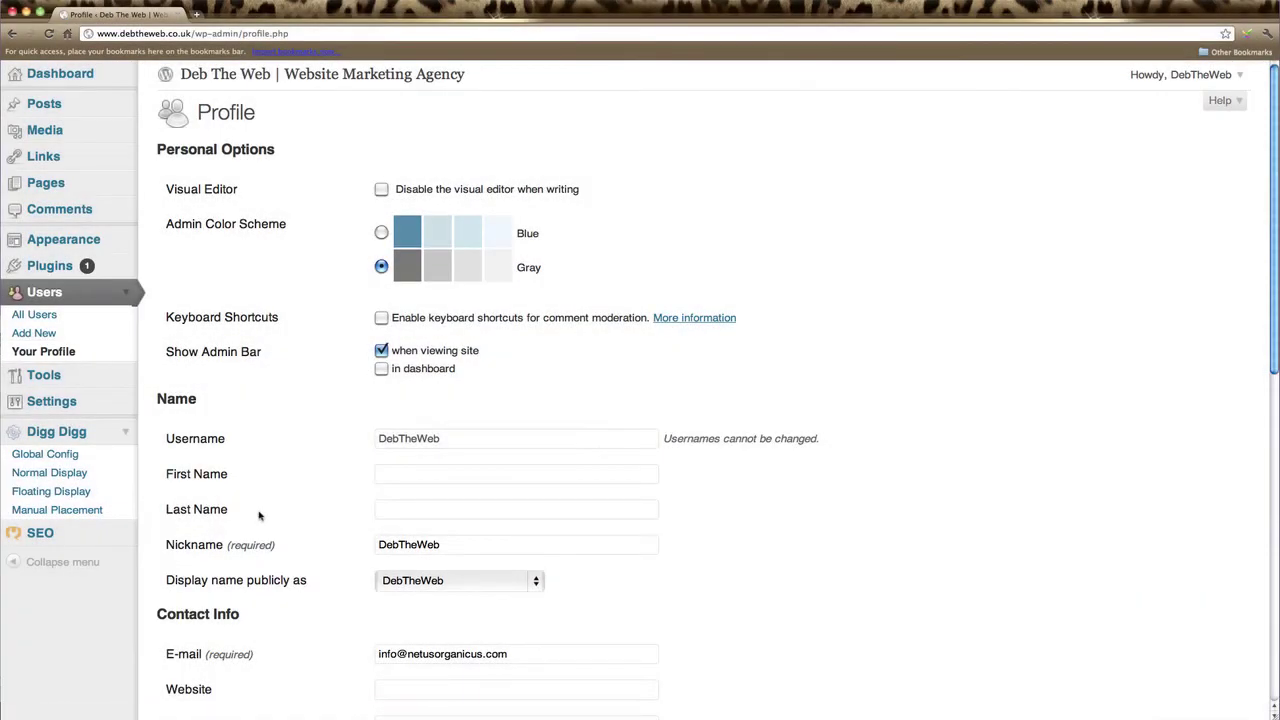
Step: Scroll through the profile's colour scheme, name, contact and SEO fields, then return to top
scroll(258, 515, "down", 2)
scroll(258, 515, "down", 2)
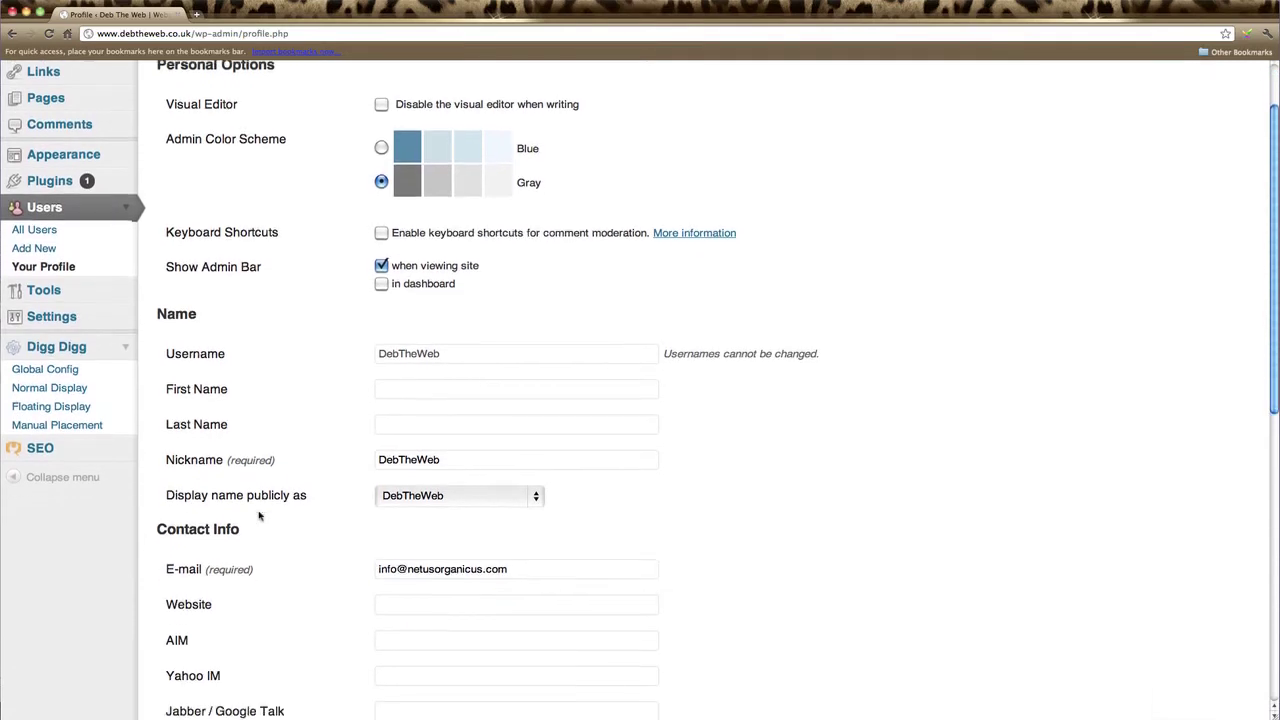
scroll(258, 515, "down", 2)
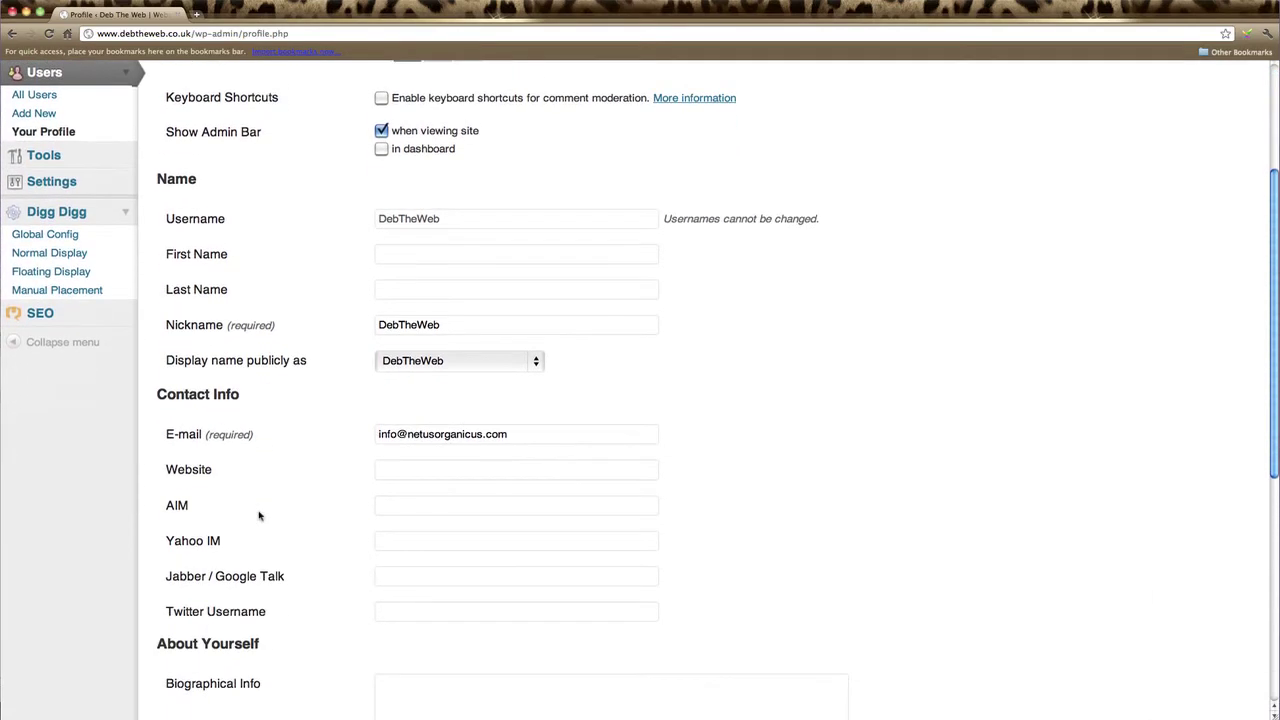
scroll(258, 515, "down", 1)
scroll(258, 515, "down", 2)
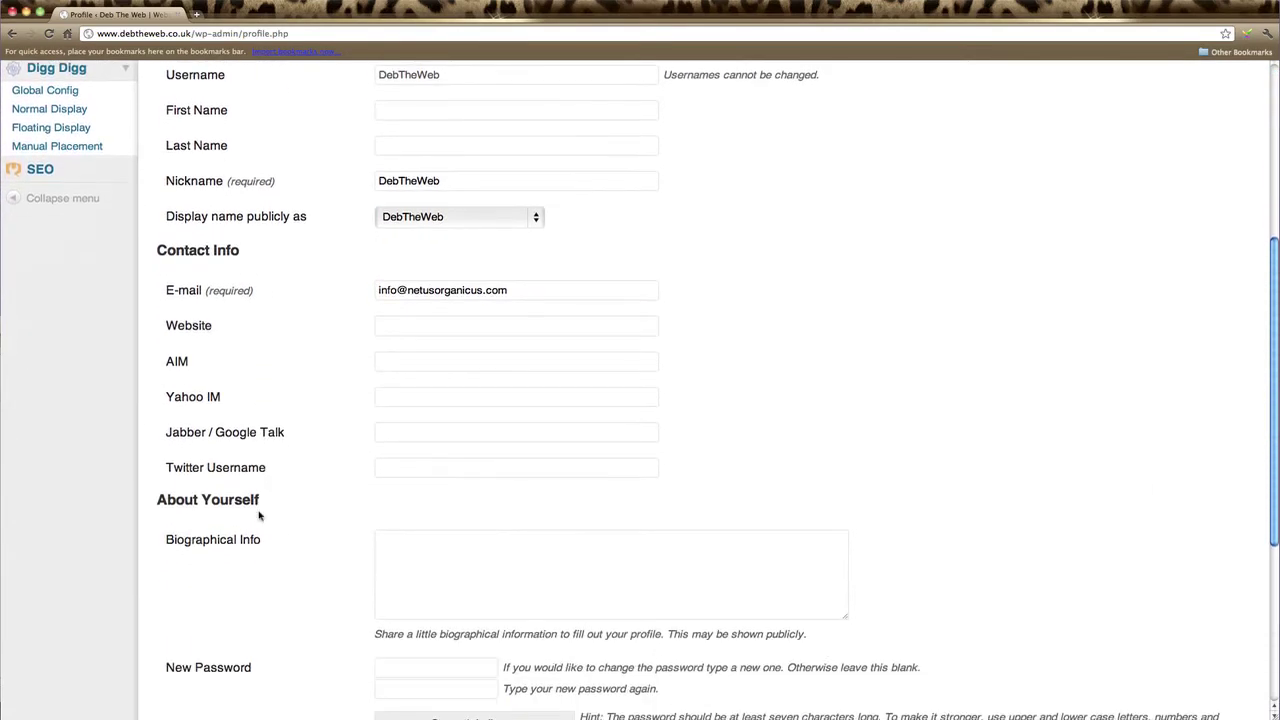
scroll(258, 515, "down", 2)
scroll(258, 515, "down", 1)
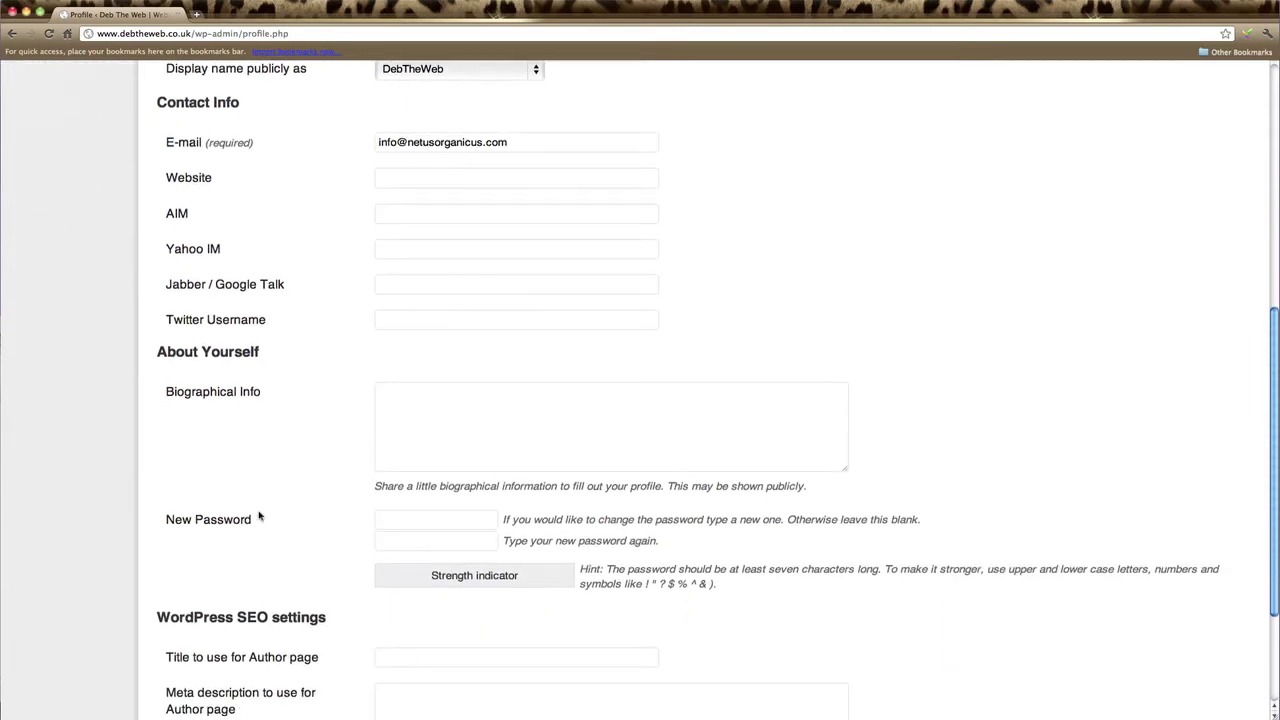
scroll(258, 515, "down", 1)
scroll(258, 515, "down", 1)
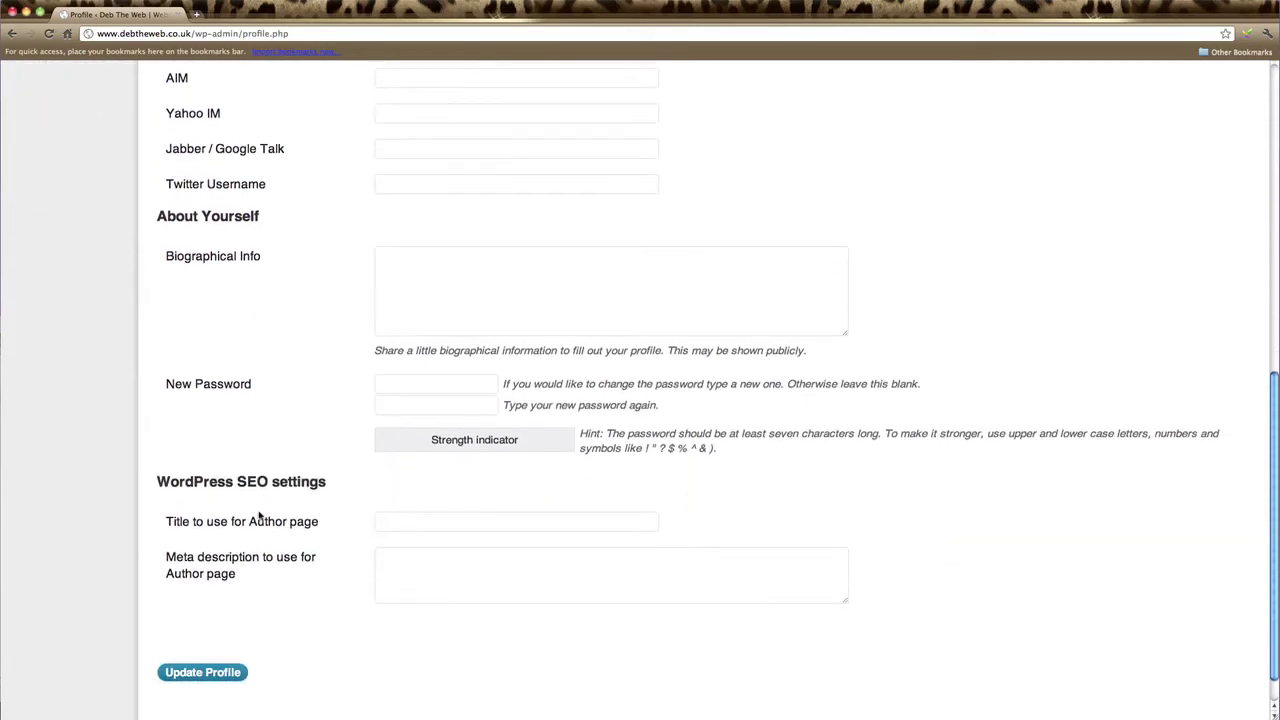
scroll(258, 515, "down", 1)
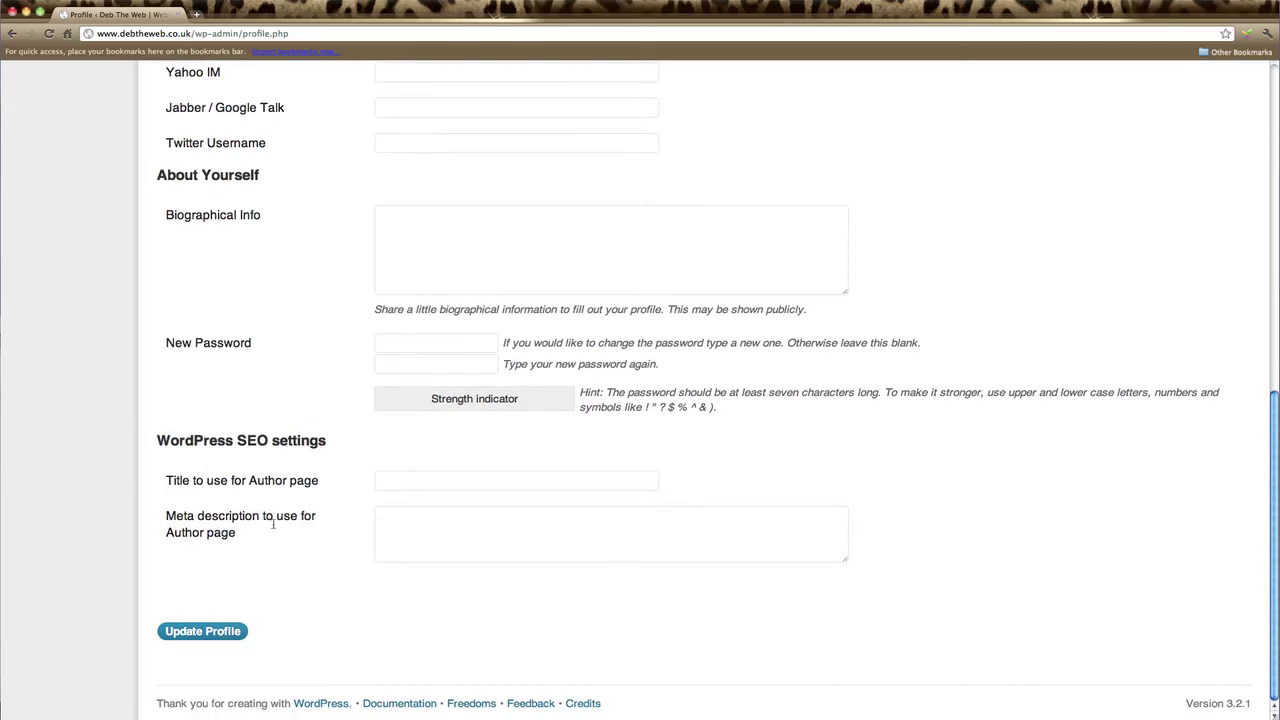
scroll(266, 527, "up", 1)
scroll(270, 524, "up", 2)
scroll(272, 523, "up", 4)
scroll(273, 523, "up", 2)
scroll(272, 518, "up", 3)
scroll(272, 515, "up", 1)
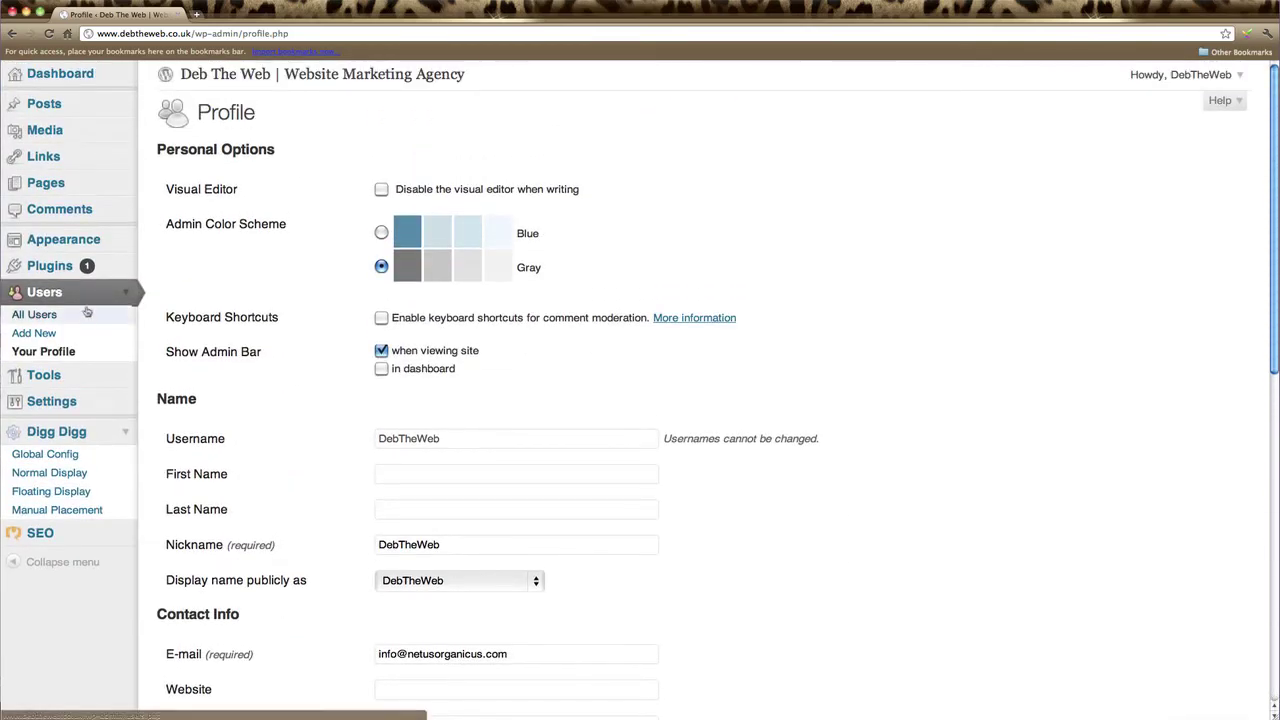
Step: Visit the Tools overview, Import page and Export page with its content download choices
left_click(127, 300)
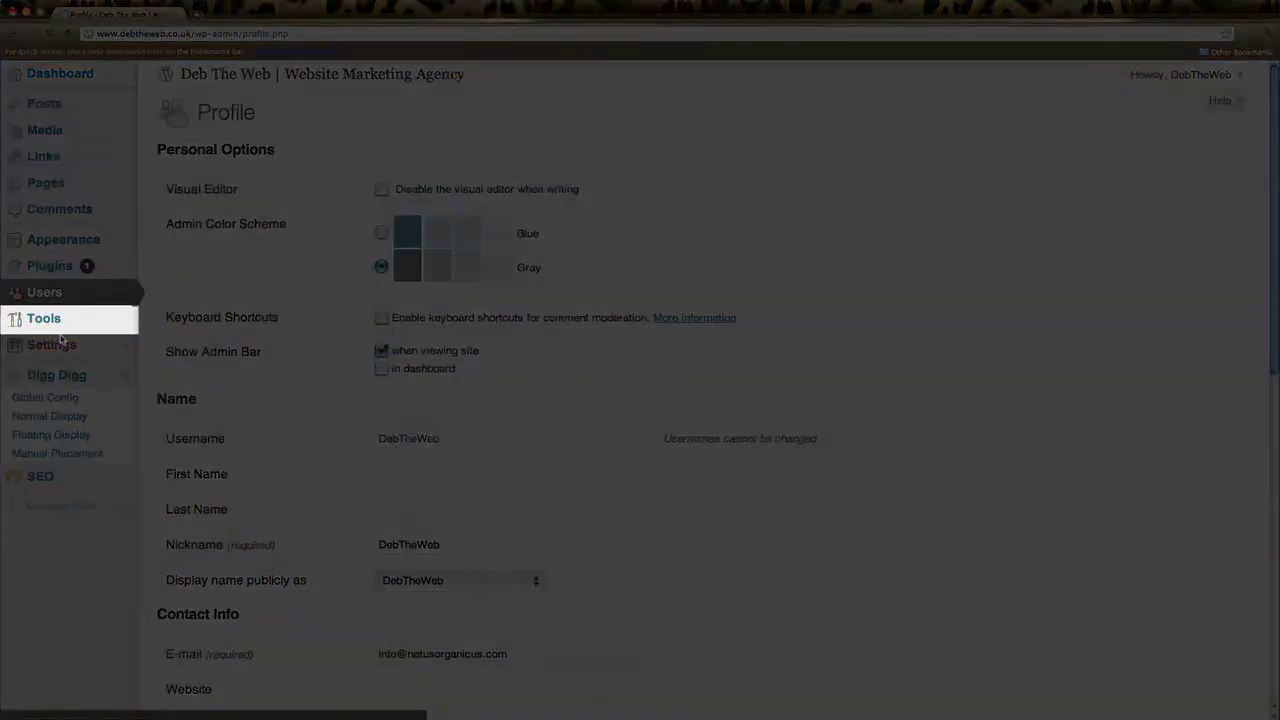
left_click(60, 328)
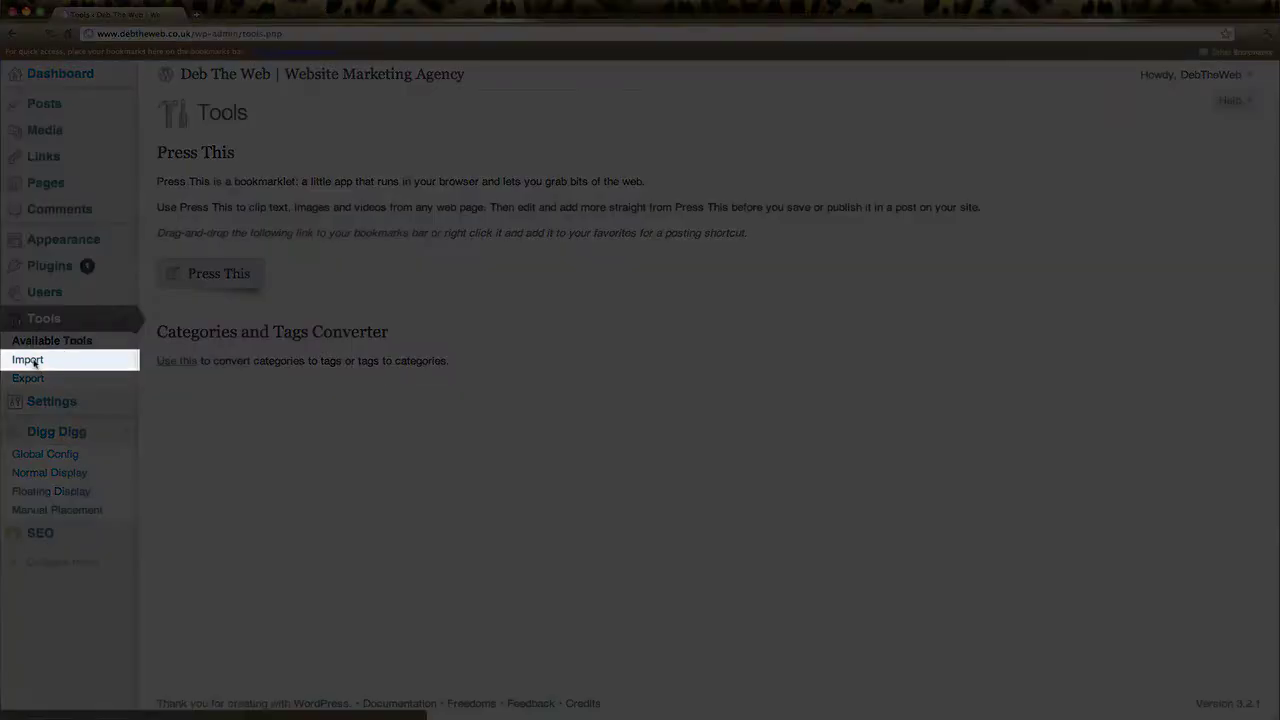
left_click(30, 360)
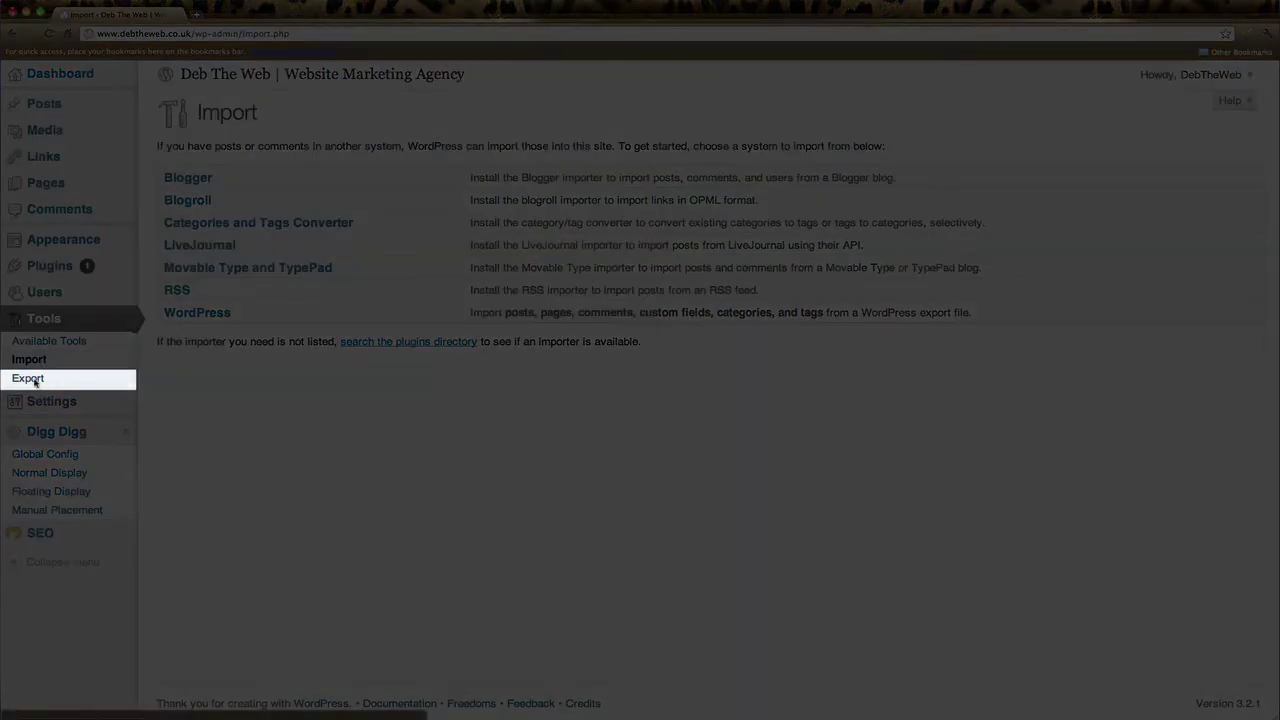
left_click(34, 379)
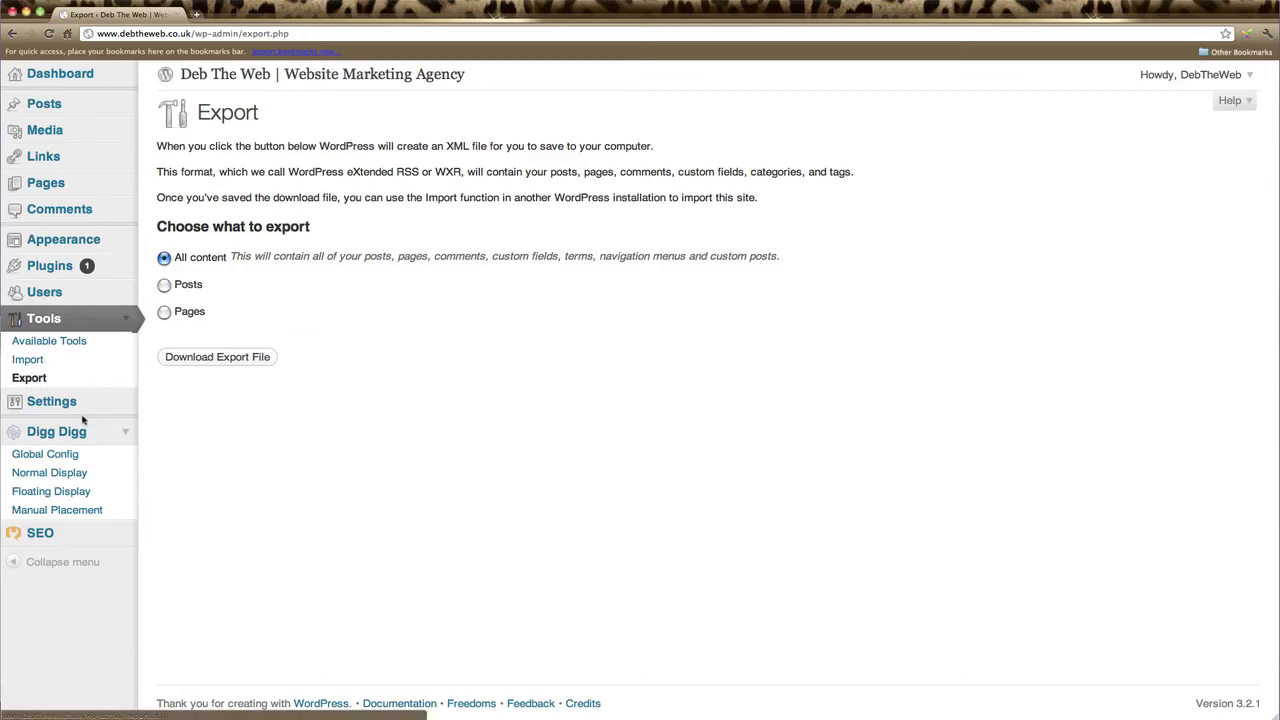
left_click(127, 323)
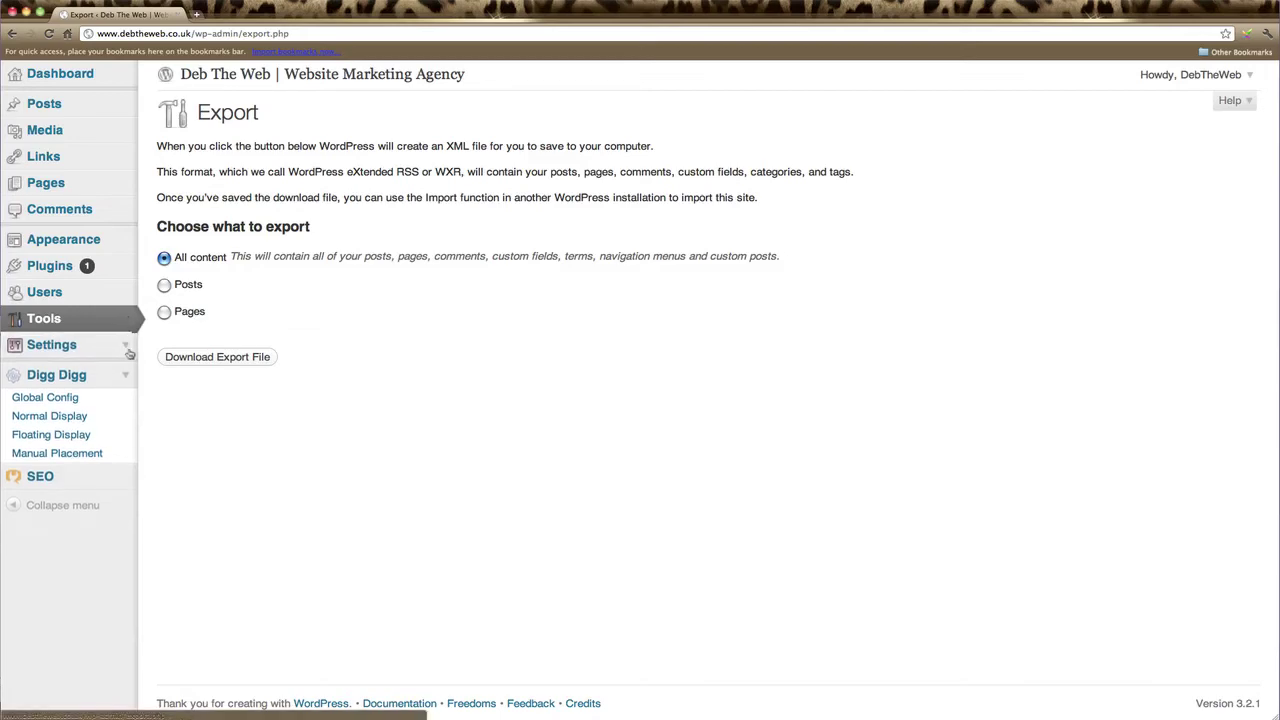
Step: Scroll through Writing Settings, then view Reading Settings with the front page showing latest posts
left_click(125, 346)
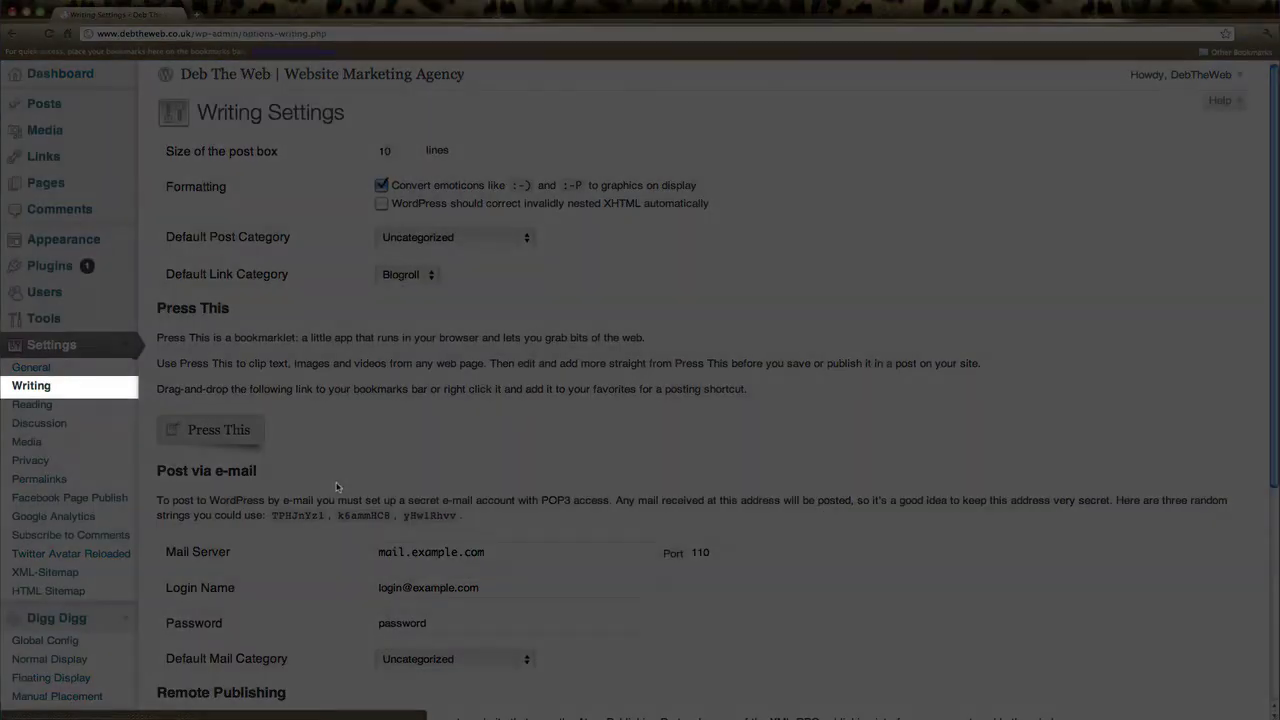
scroll(350, 486, "down", 1)
scroll(337, 487, "down", 2)
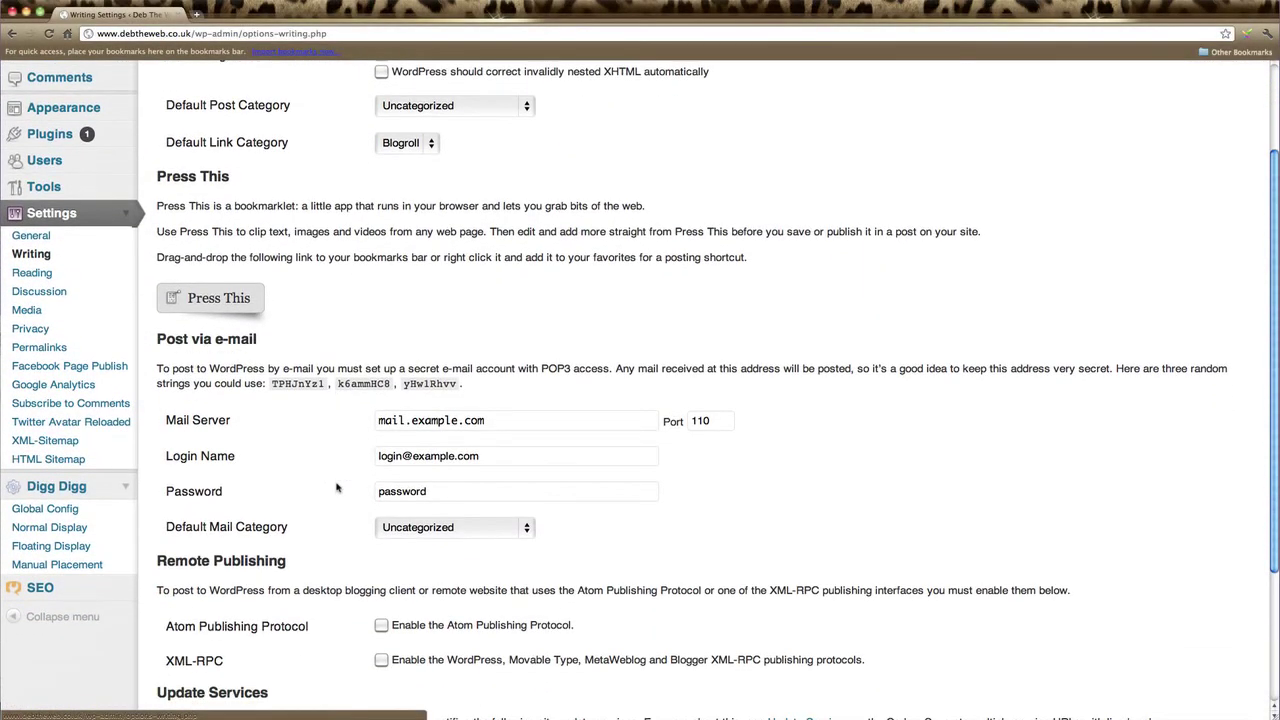
scroll(337, 487, "down", 2)
scroll(337, 488, "down", 2)
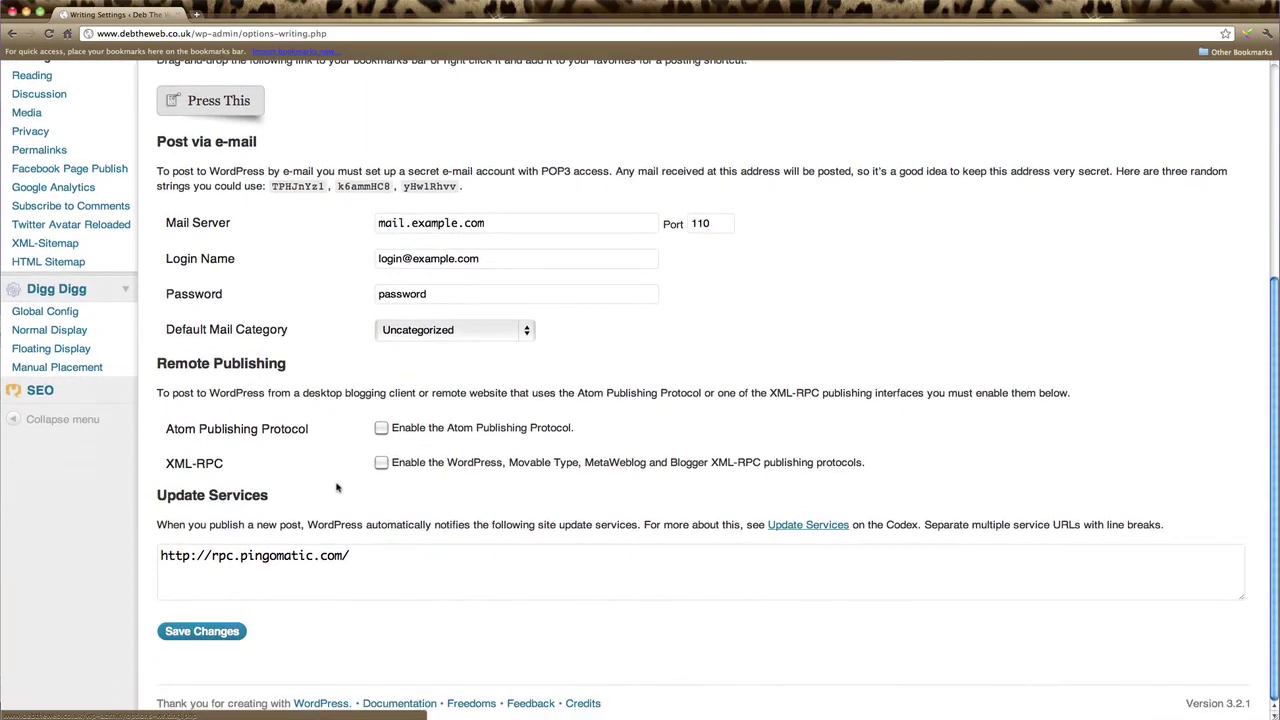
scroll(337, 487, "up", 4)
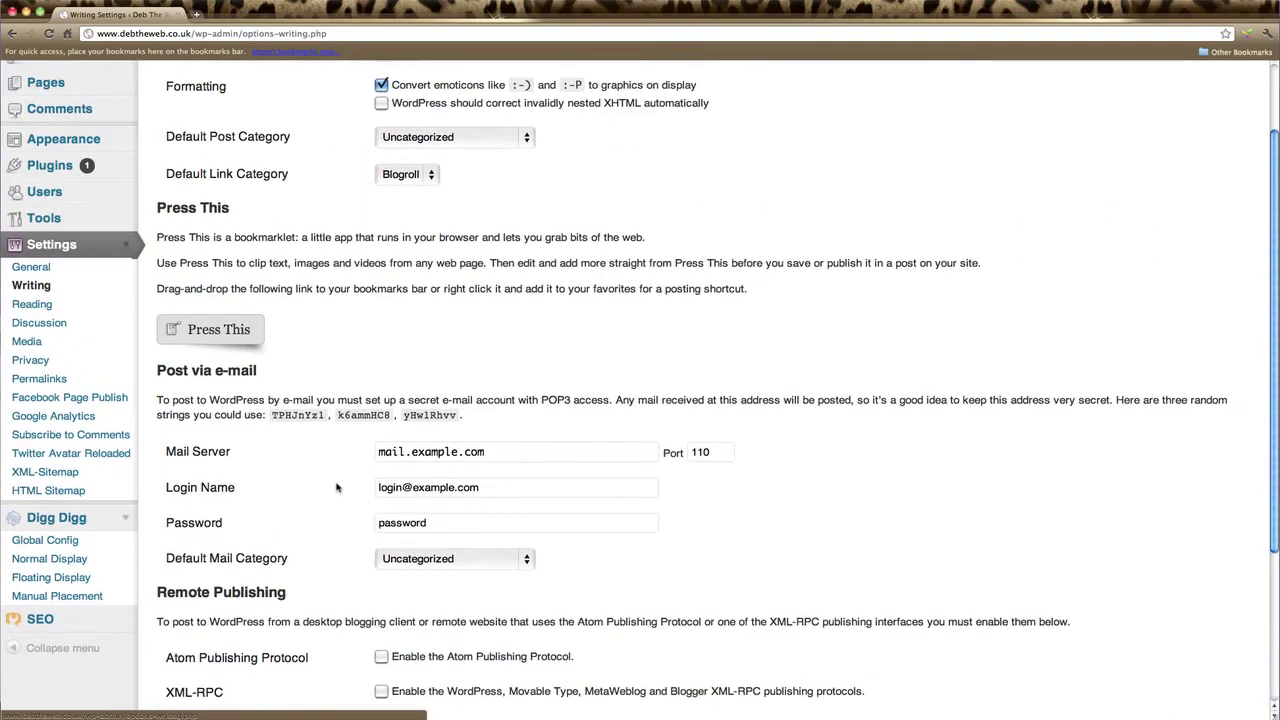
scroll(337, 487, "up", 1)
scroll(337, 487, "up", 2)
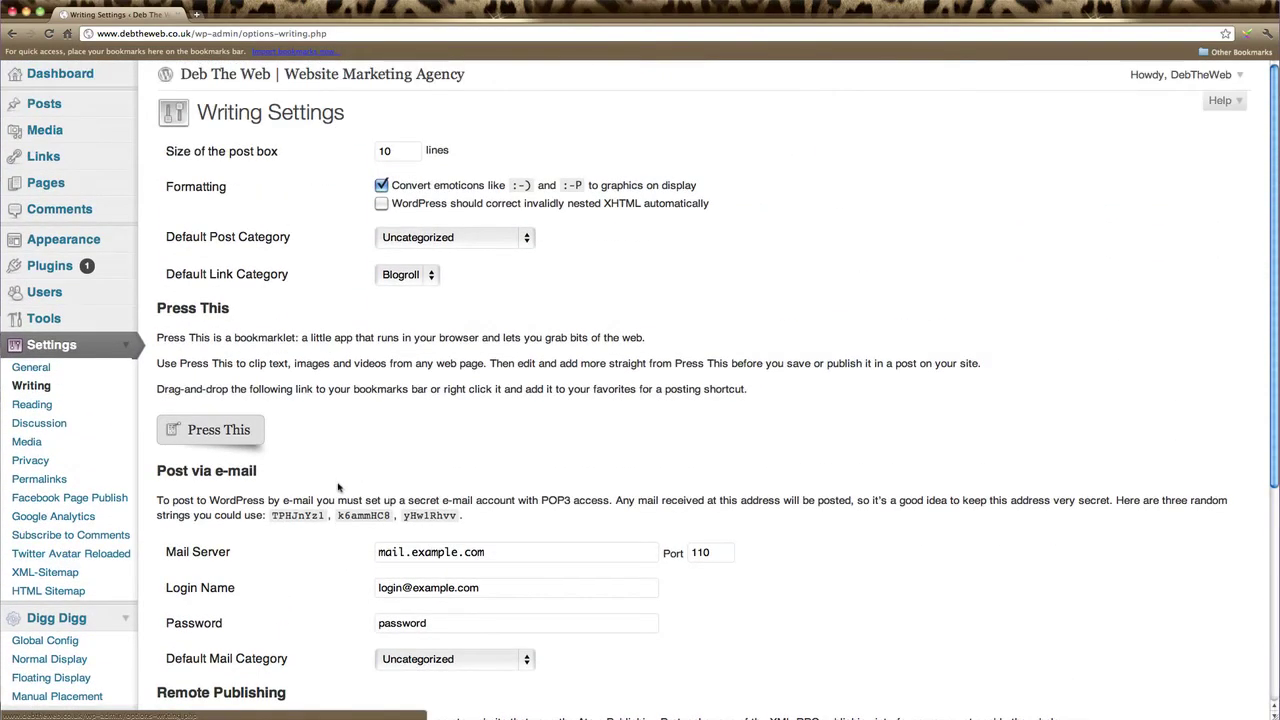
left_click(35, 408)
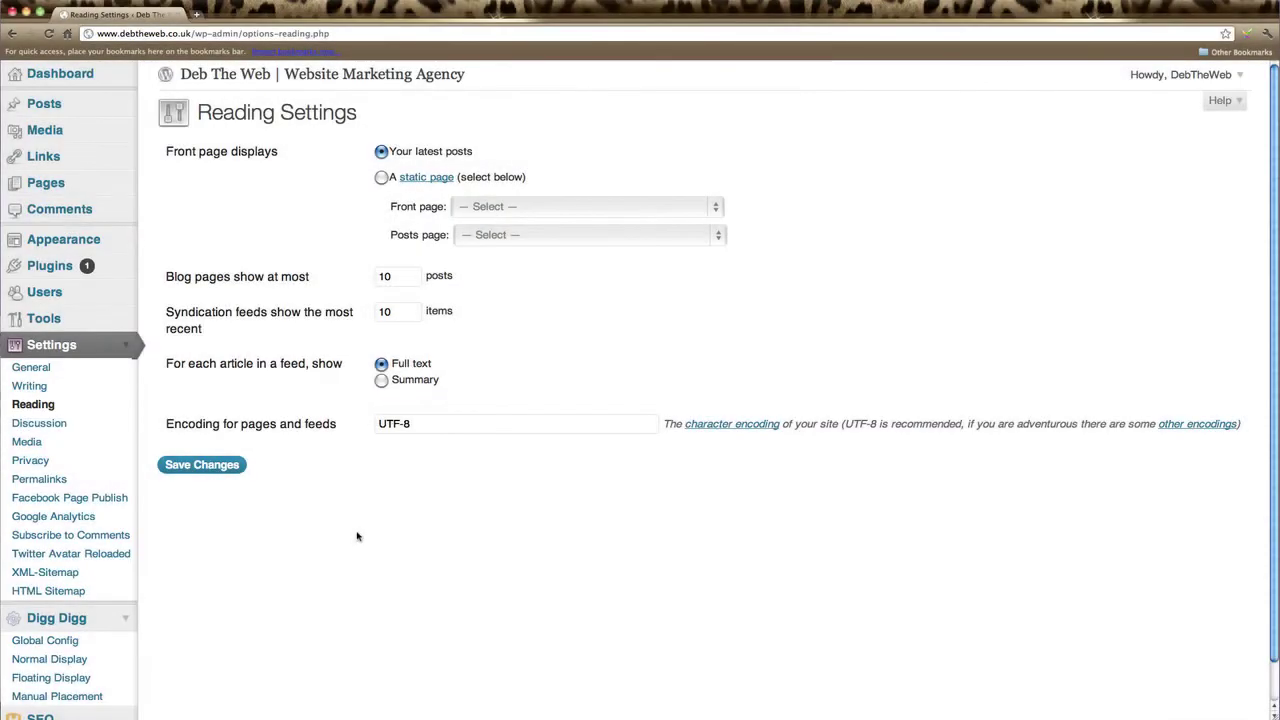
Step: View Discussion Settings, then in Privacy Settings try 'block search engines' and revert to 'visible to everyone'
left_click(57, 428)
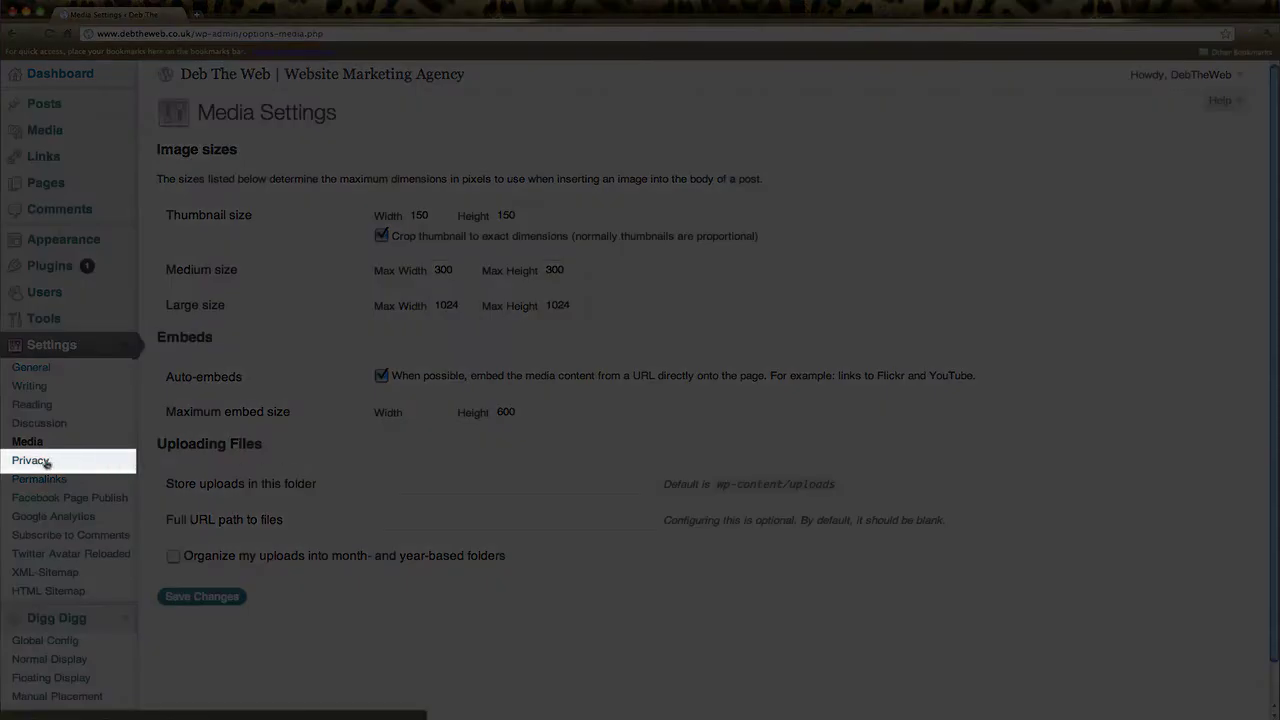
left_click(57, 463)
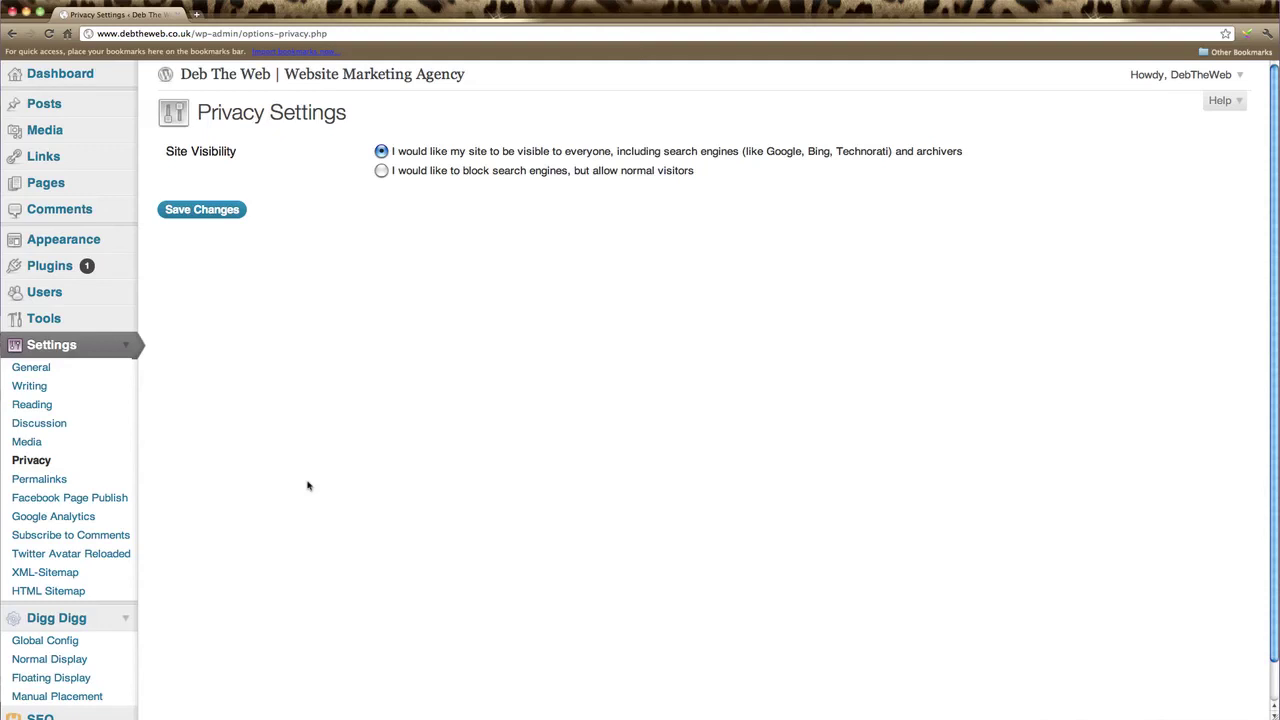
left_click(382, 171)
left_click(381, 151)
Step: Save the privacy settings, view Permalink Settings, and return to the Dashboard
left_click(226, 212)
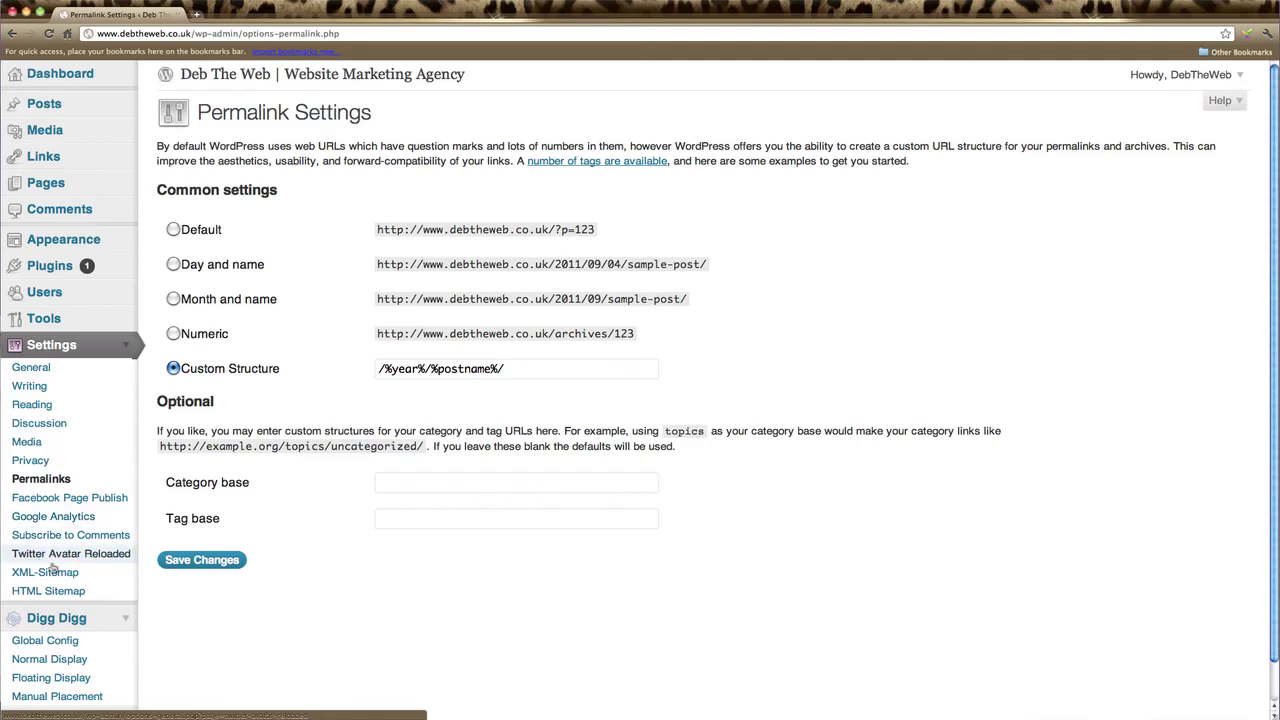
left_click(128, 348)
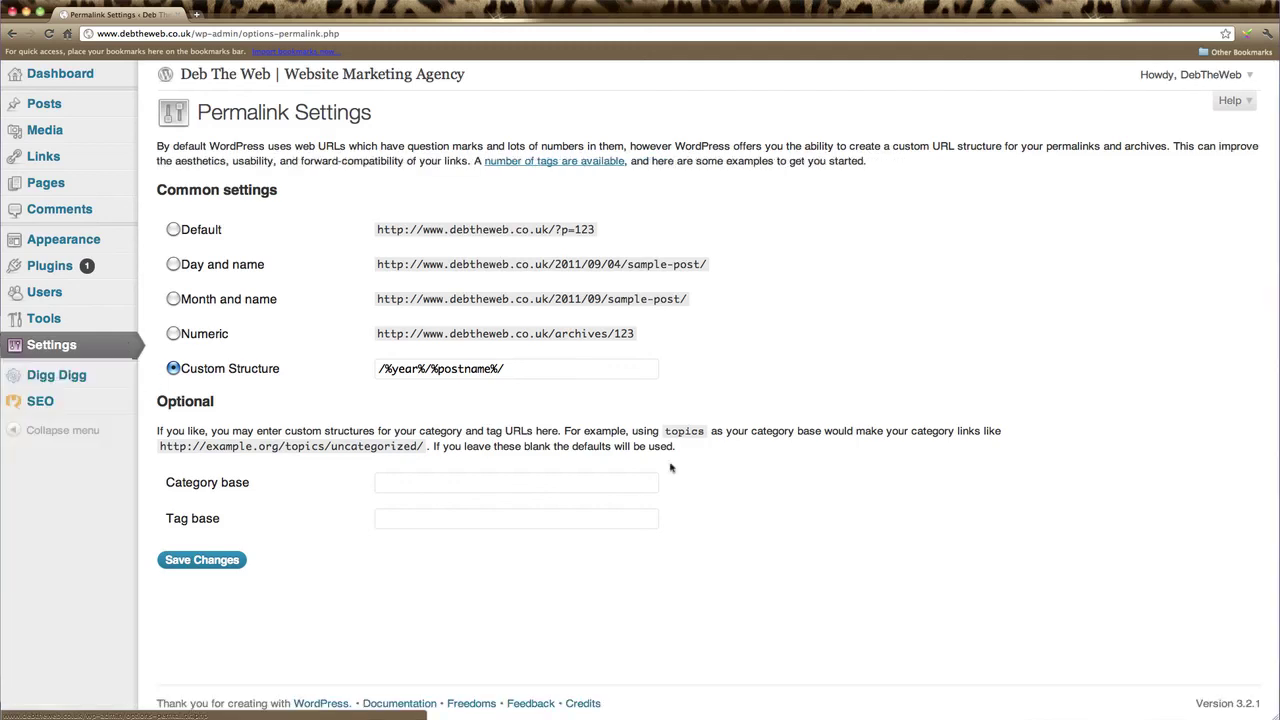
left_click(75, 78)
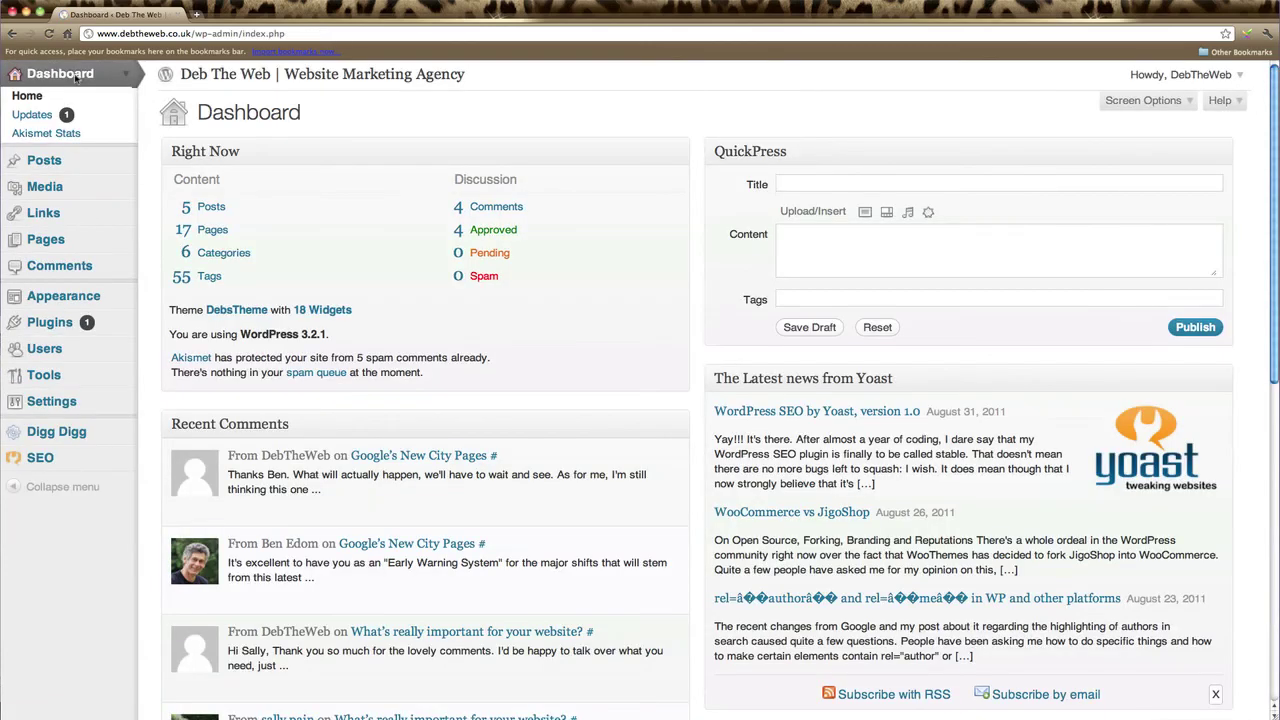